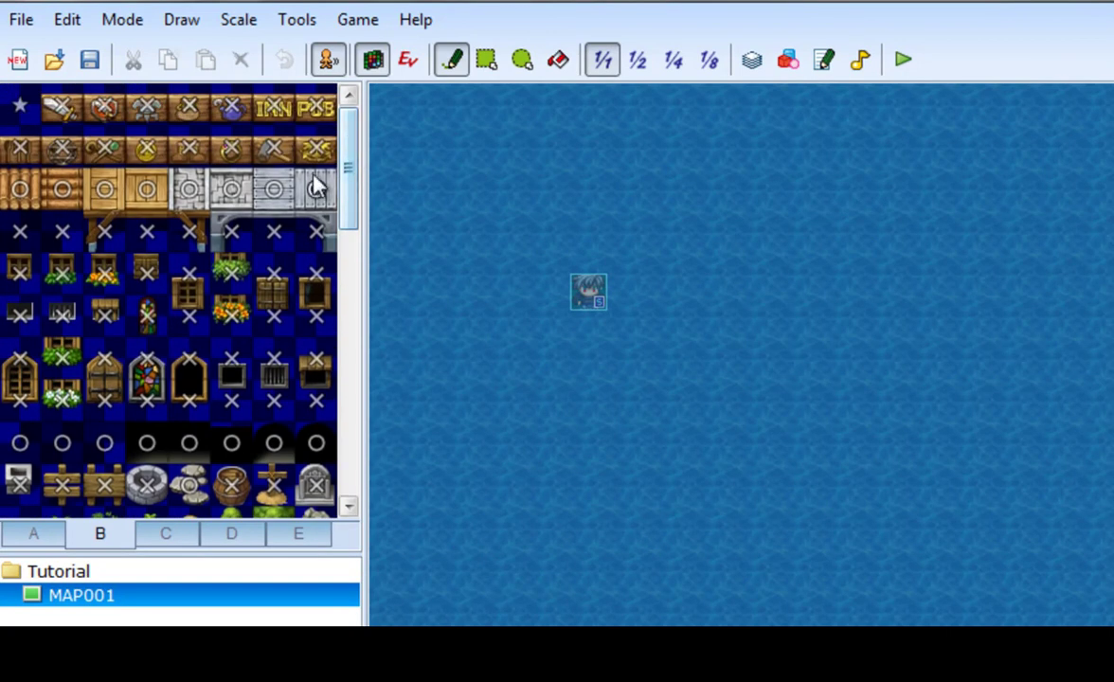
Step: Fill a large rectangular grass island in the ocean around the player's start position with the Rectangle tool
left_click(488, 62)
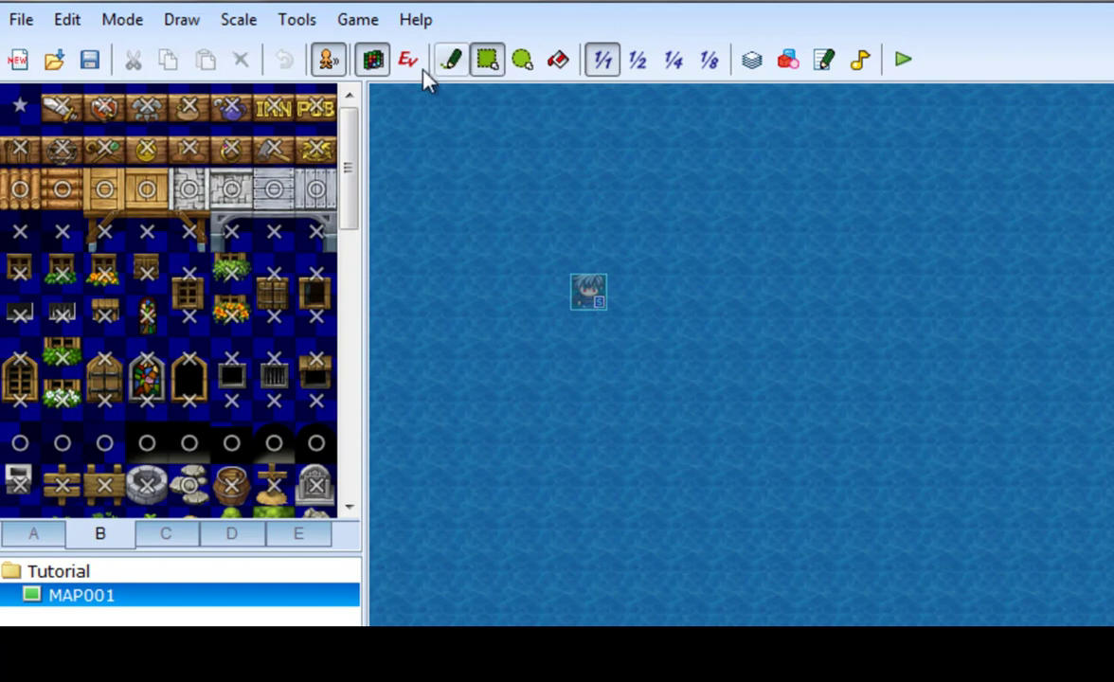
left_click(23, 536)
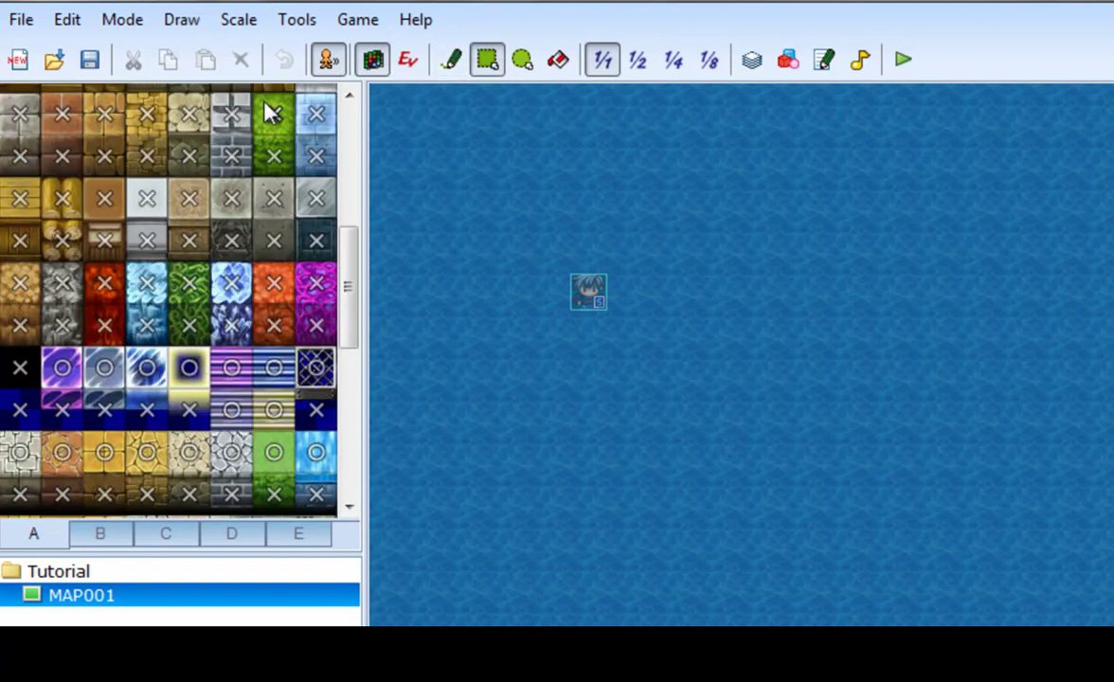
left_click(332, 63)
left_click_drag(343, 312, 311, 134)
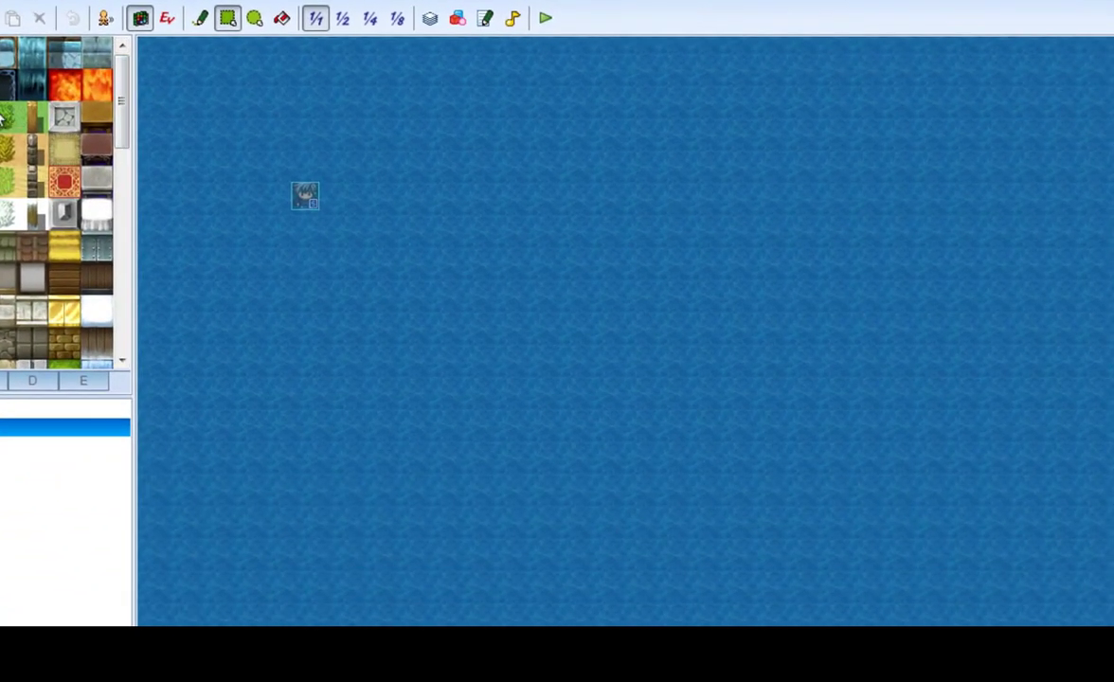
left_click_drag(271, 162, 779, 489)
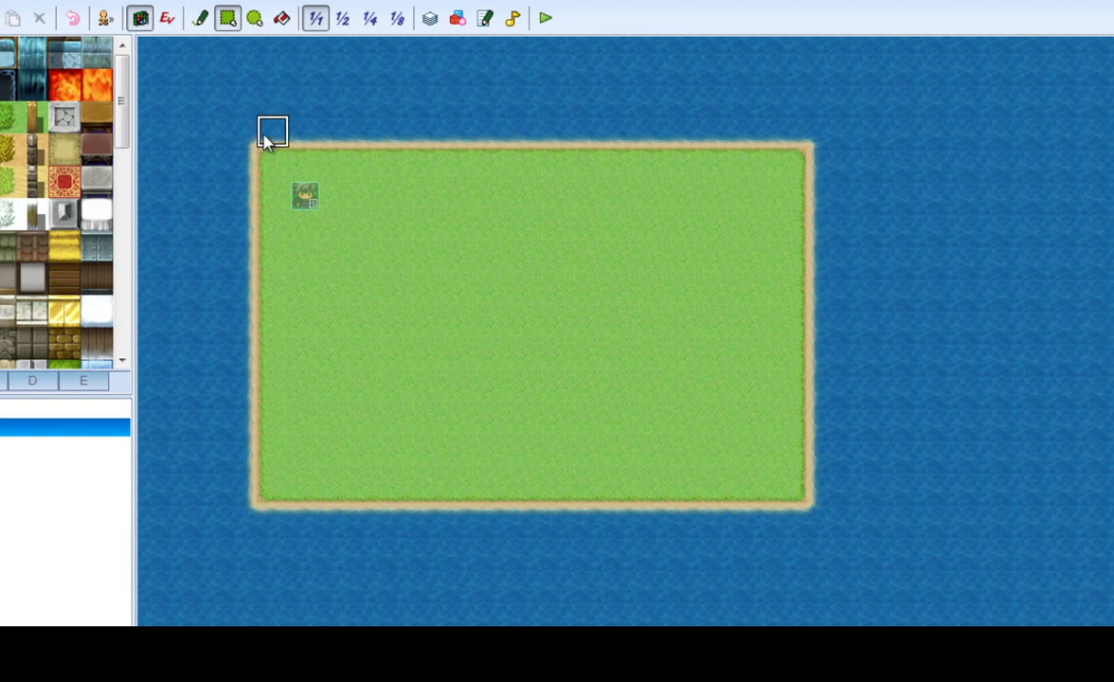
left_click_drag(261, 64, 1031, 600)
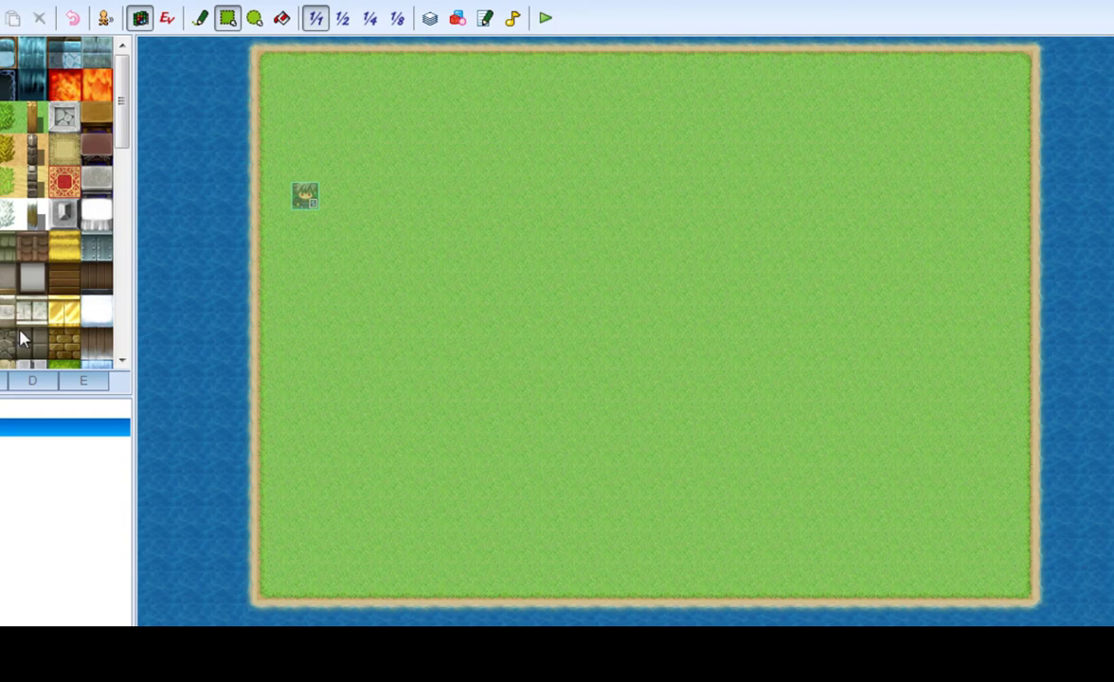
Step: Draw a house in the island's upper half, seven tiles wide, with a two-row brown wall and a three-row leafy green roof
left_click_drag(554, 190, 765, 248)
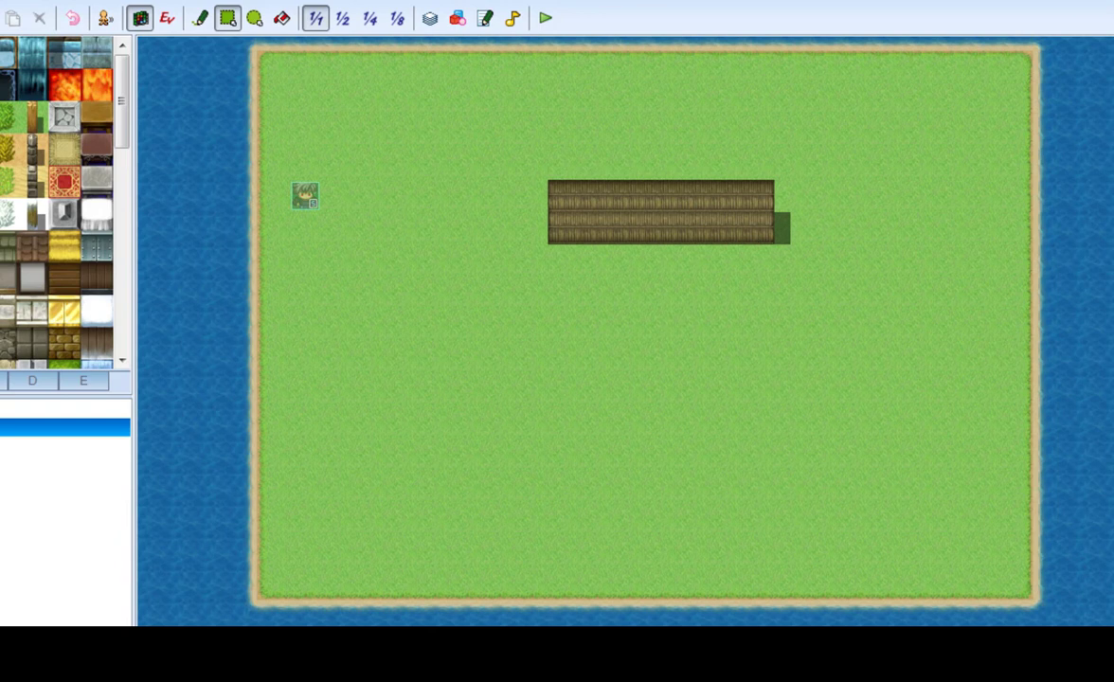
left_click_drag(572, 172, 775, 104)
Step: Surround the house with a close-fitting wooden fence, leaving a gap in the front side
left_click_drag(121, 104, 144, 120)
left_click(31, 116)
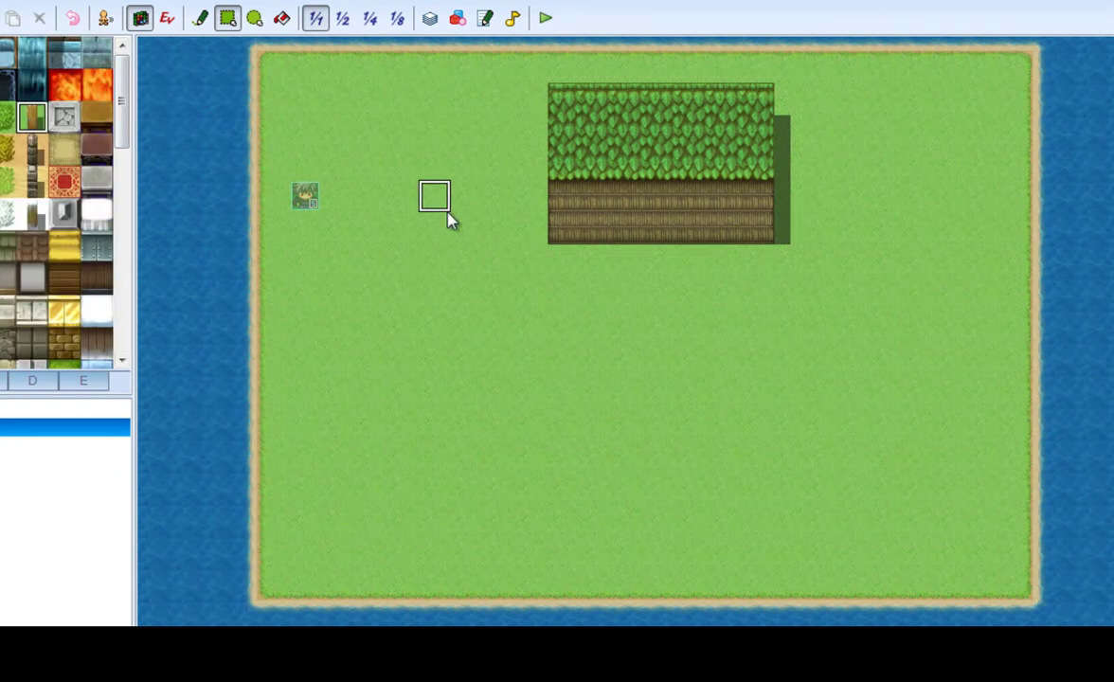
mouse_move(531, 233)
left_mouse_down()
mouse_move(530, 64)
mouse_move(660, 68)
mouse_move(525, 63)
mouse_move(792, 83)
mouse_move(808, 251)
mouse_move(791, 265)
mouse_move(696, 258)
left_mouse_up()
left_click_drag(542, 266, 637, 278)
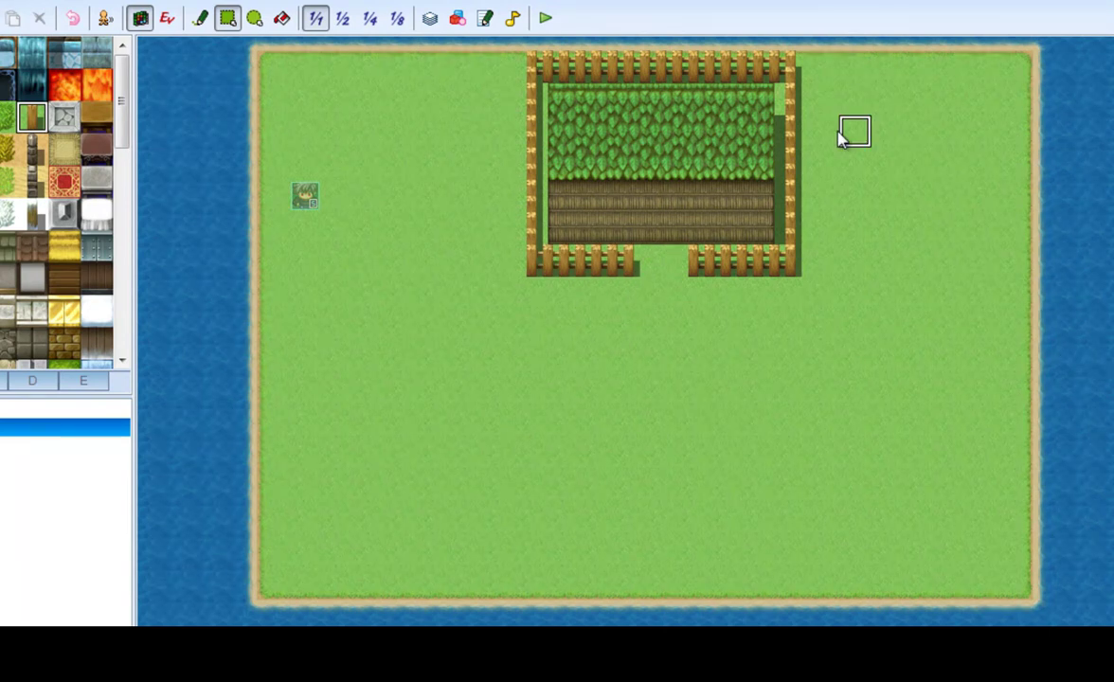
Step: Copy the whole fenced house and stamp the copy four tiles lower with the Pencil tool
right_click_drag(793, 72, 533, 259)
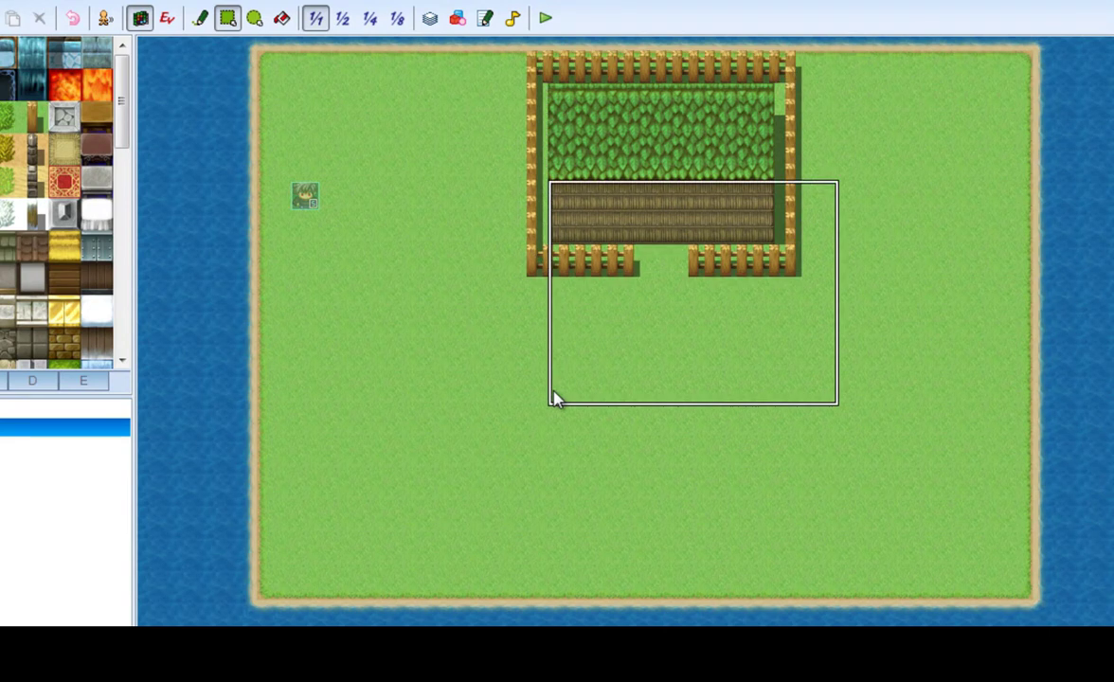
left_click(533, 402)
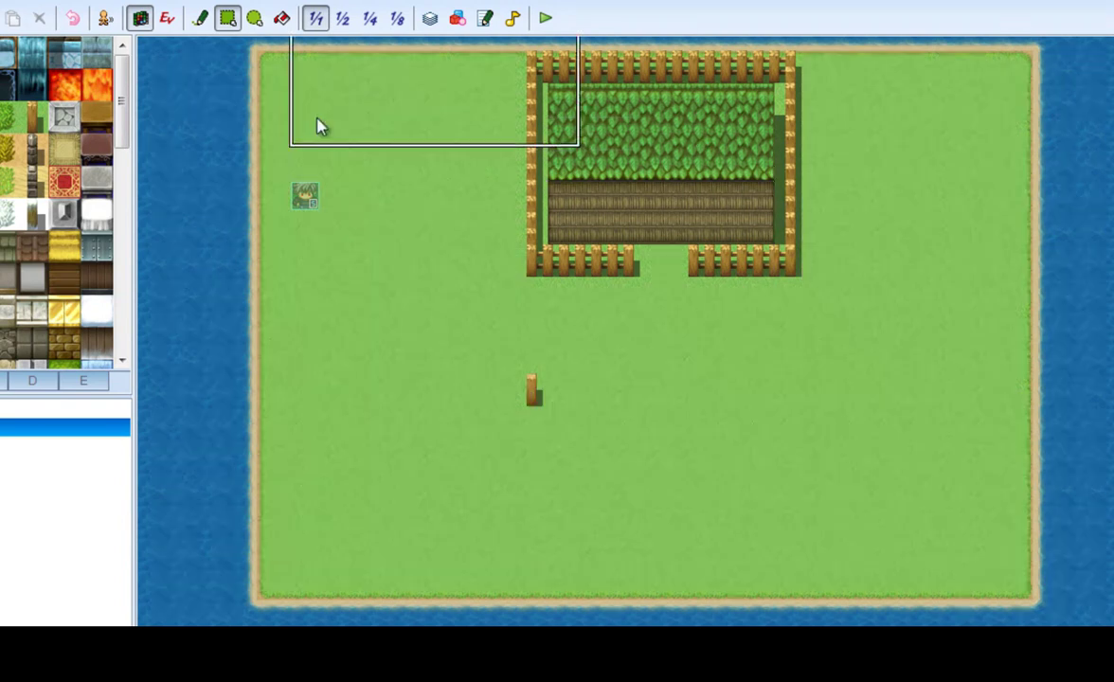
left_click(200, 18)
left_click(535, 393)
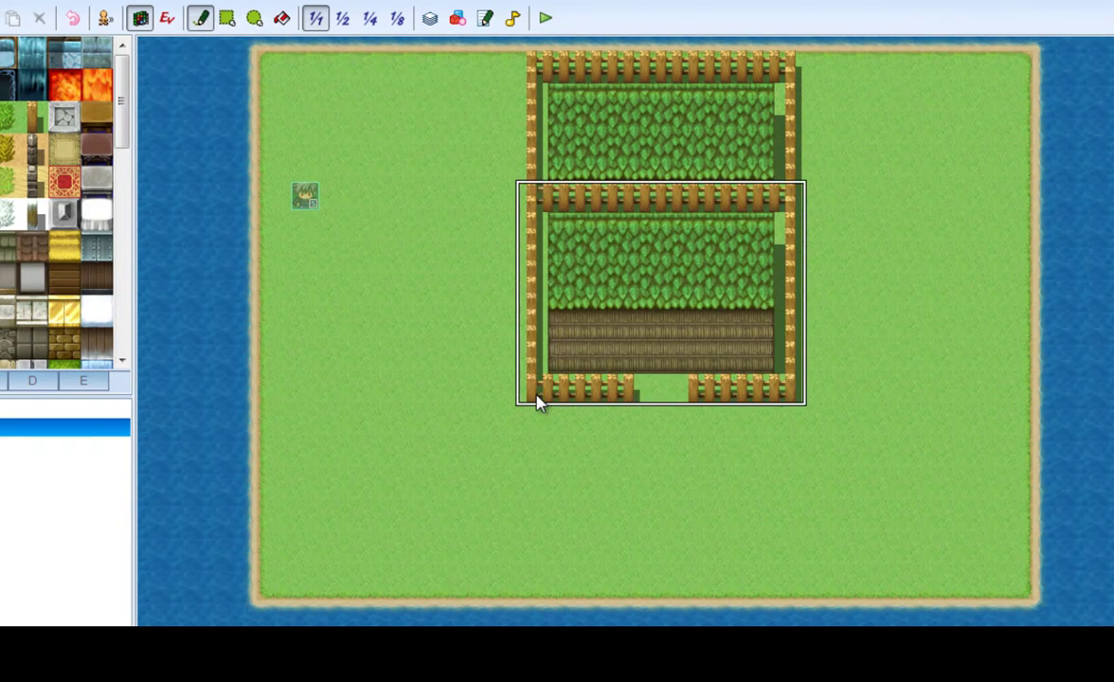
Step: Paint grass over the remains of the original house and close the gap in the island's northern shoreline
right_click(441, 261)
mouse_move(507, 171)
left_mouse_down()
mouse_move(788, 163)
mouse_move(724, 67)
mouse_move(529, 130)
mouse_move(787, 103)
mouse_move(519, 83)
mouse_move(723, 102)
mouse_move(1102, 100)
left_mouse_up()
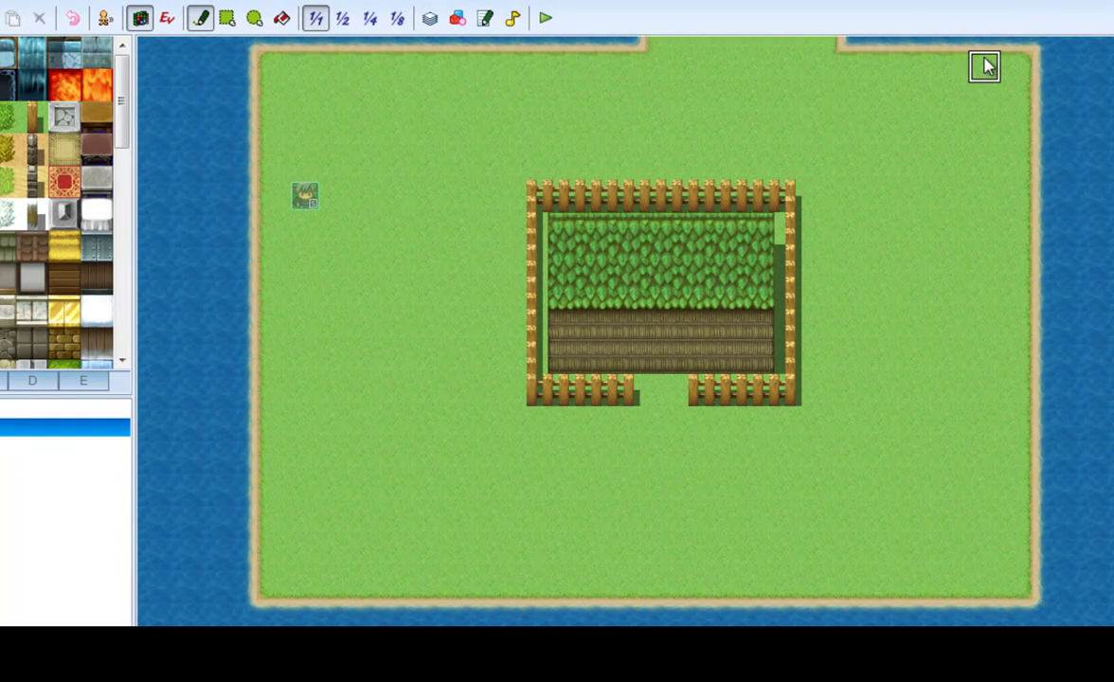
right_click(846, 49)
left_click_drag(845, 50, 634, 43)
Step: Erase the close-fitting fence around the relocated house by painting grass over it
right_click_drag(471, 163, 837, 452)
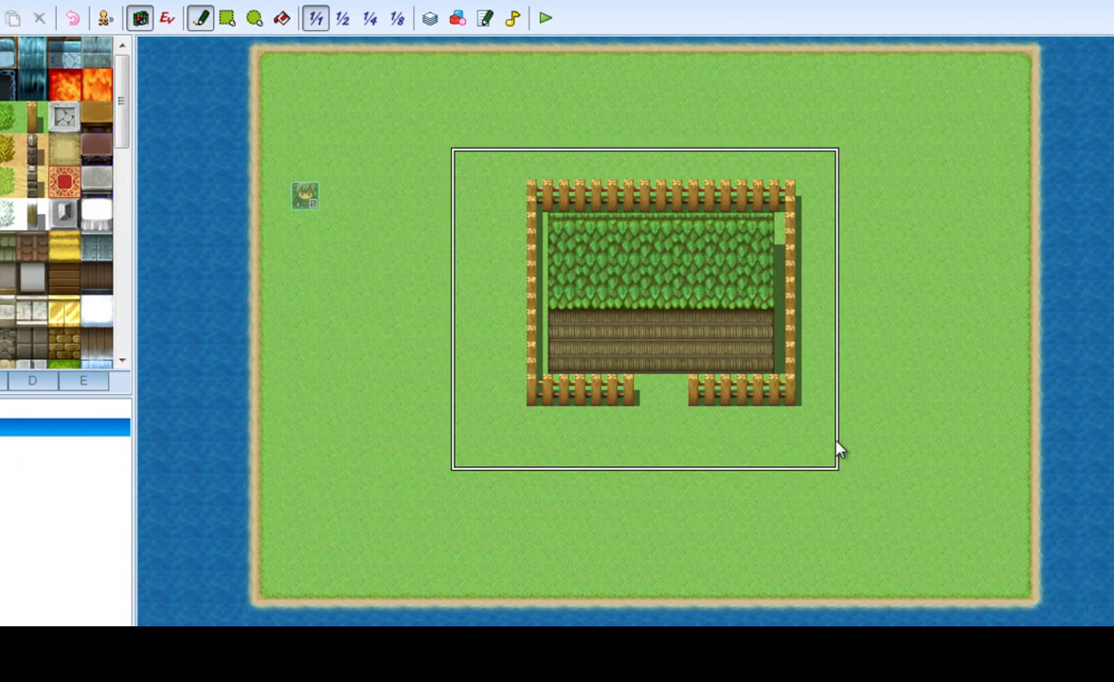
right_click(836, 413)
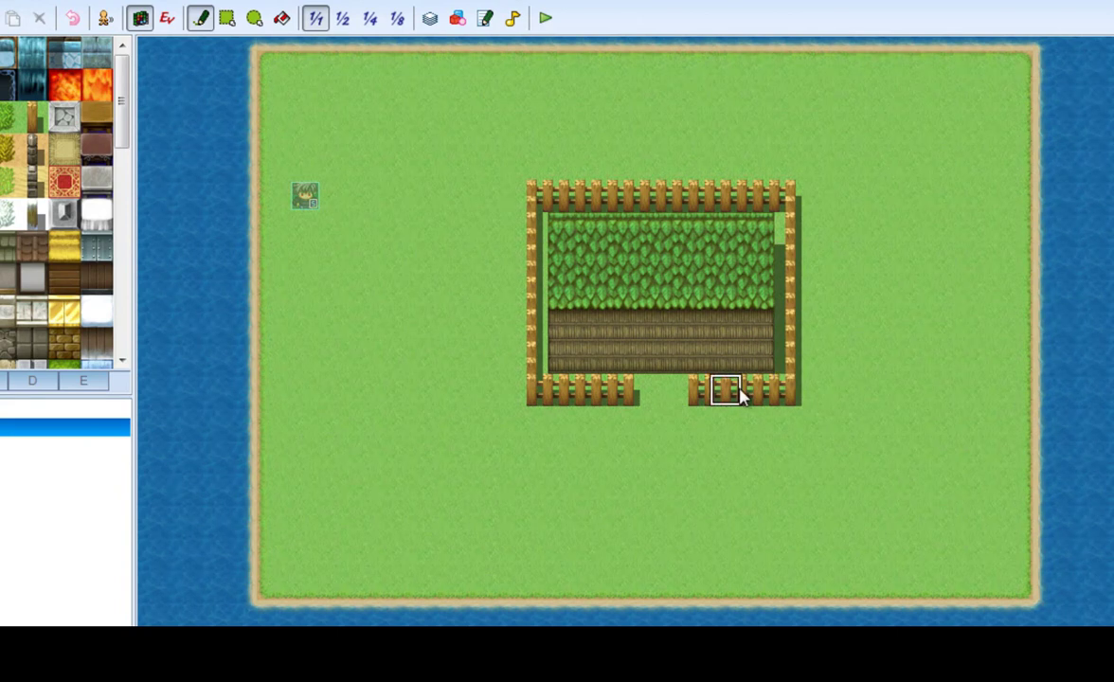
left_click(695, 394)
mouse_move(696, 395)
left_mouse_down()
mouse_move(794, 336)
mouse_move(796, 403)
mouse_move(793, 259)
mouse_move(611, 207)
mouse_move(537, 319)
mouse_move(626, 398)
mouse_move(766, 358)
left_mouse_up()
key("ctrl+z")
Step: Draw a wider wooden fence around the house, one tile clear of its walls, with a gap in the front
left_click(31, 115)
mouse_move(570, 166)
left_mouse_down()
mouse_move(890, 181)
mouse_move(831, 337)
left_mouse_up()
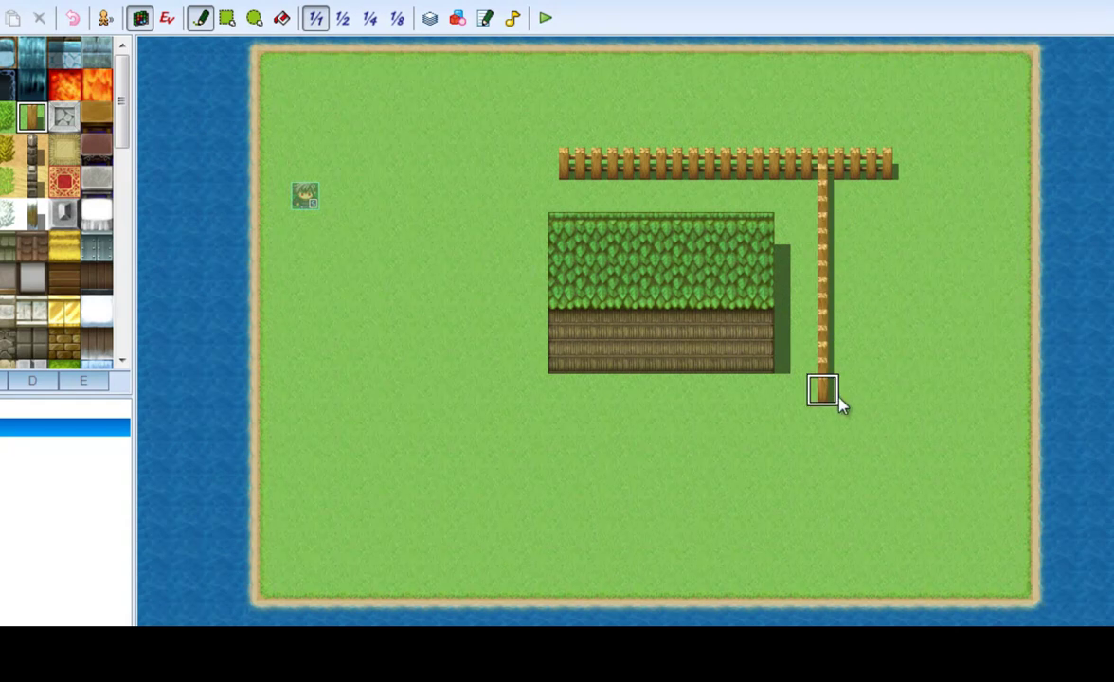
left_click_drag(805, 437, 701, 422)
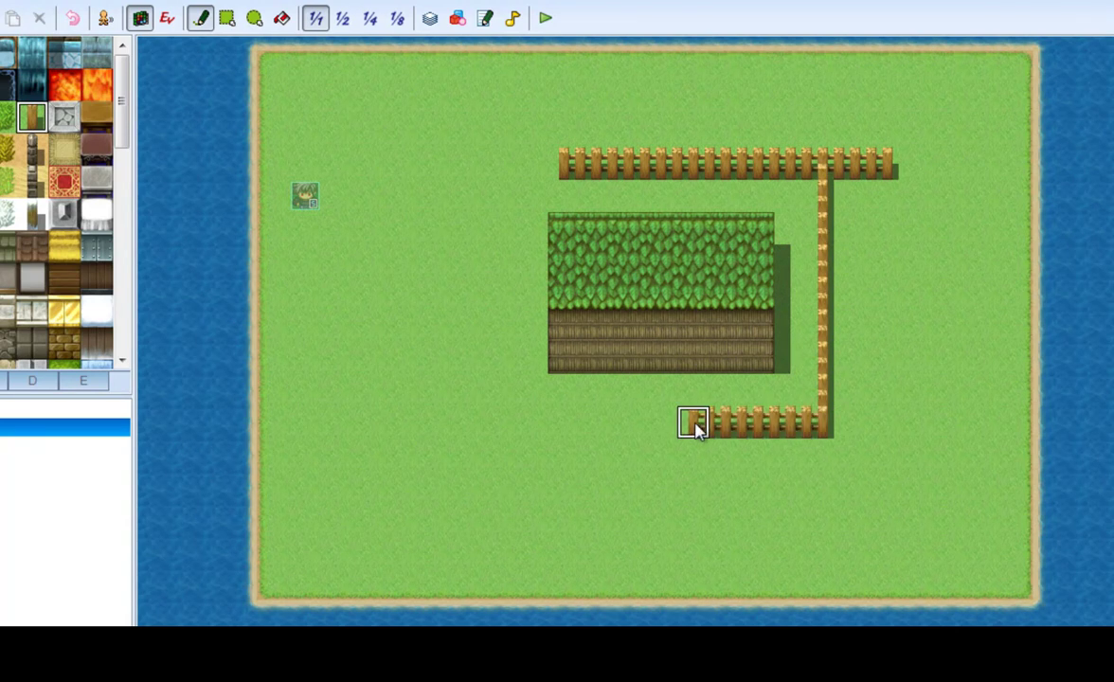
left_click(530, 163)
mouse_move(531, 163)
left_mouse_down()
mouse_move(485, 248)
mouse_move(498, 294)
mouse_move(497, 423)
mouse_move(630, 423)
left_mouse_up()
Step: Trim the fence's overhang past its northeast corner, restore the corner post, and clean up the grass along the west side
right_click(892, 186)
left_click_drag(884, 155, 783, 162)
right_click(802, 162)
left_click(821, 164)
right_click(431, 182)
left_click_drag(464, 227, 468, 262)
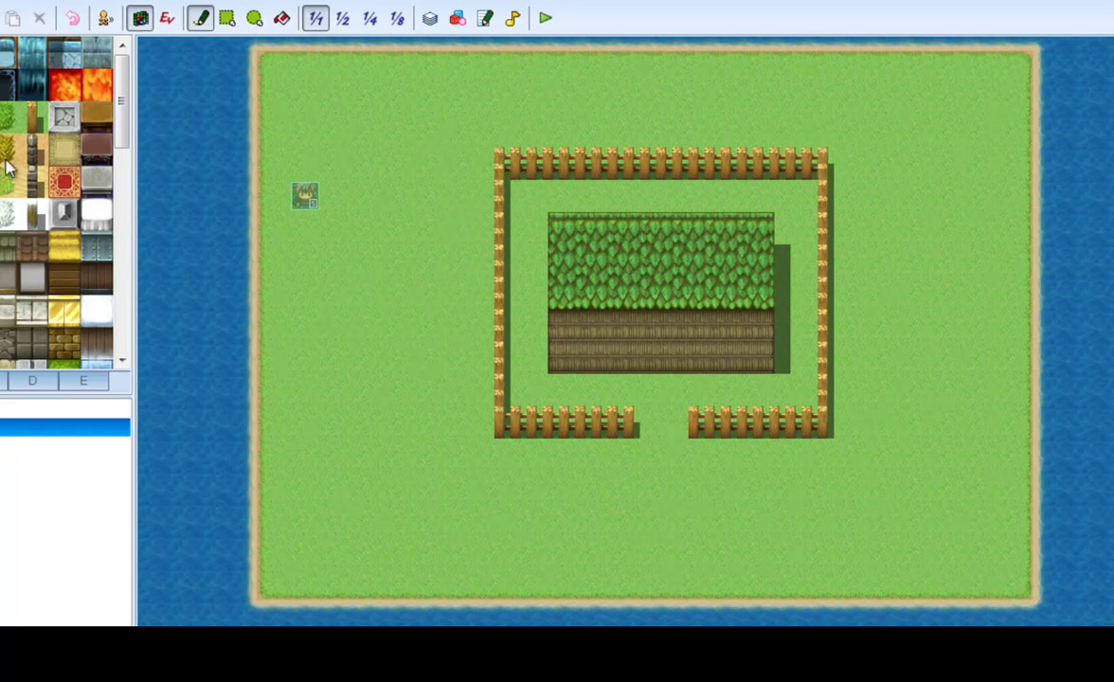
Step: Fill the strip between the fence and the house with tall grass, restoring the overpainted roof and wall tiles
mouse_move(529, 390)
left_mouse_down()
mouse_move(555, 215)
mouse_move(548, 243)
left_mouse_up()
mouse_move(585, 196)
left_mouse_down()
mouse_move(773, 192)
mouse_move(800, 254)
mouse_move(800, 391)
mouse_move(622, 390)
mouse_move(561, 378)
left_mouse_up()
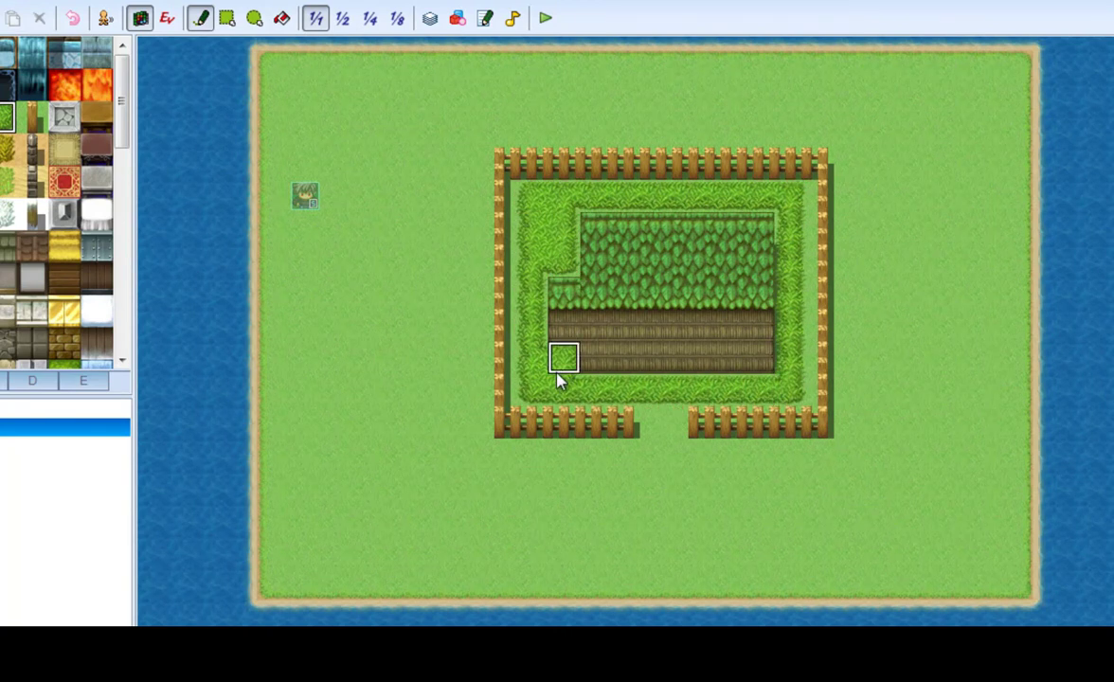
left_click_drag(579, 226, 573, 267)
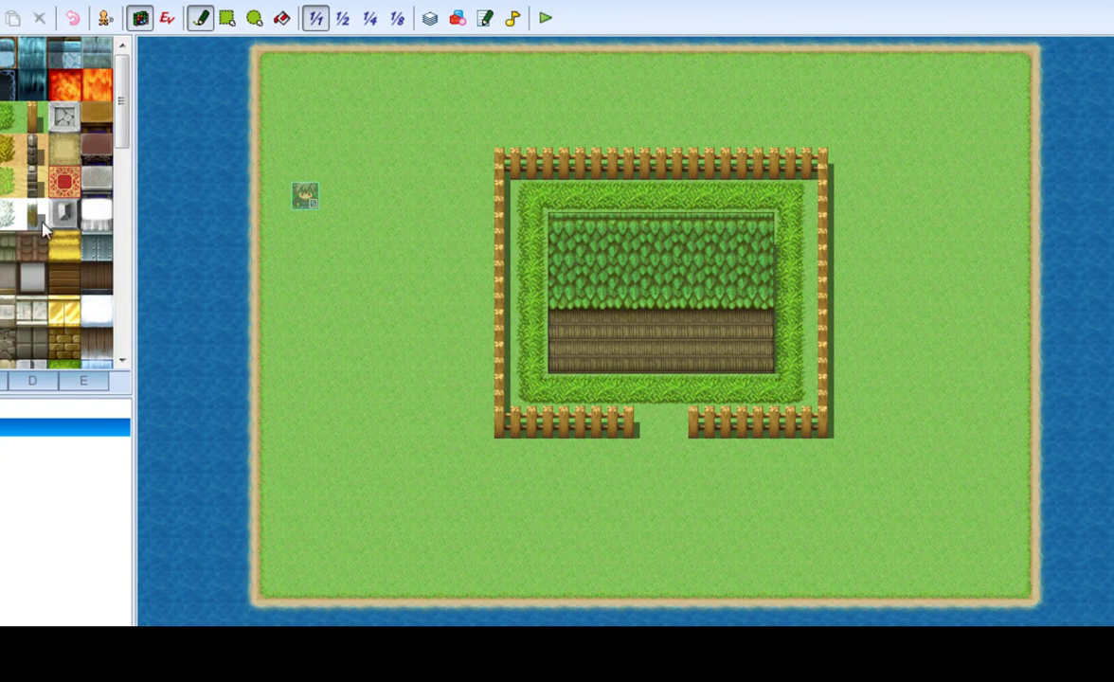
Step: Place four tall evergreen trees outside the fence: two to the west, one to the northeast and one to the south
left_click_drag(117, 127, 121, 186)
left_click(3, 379)
left_click_drag(31, 194, 29, 228)
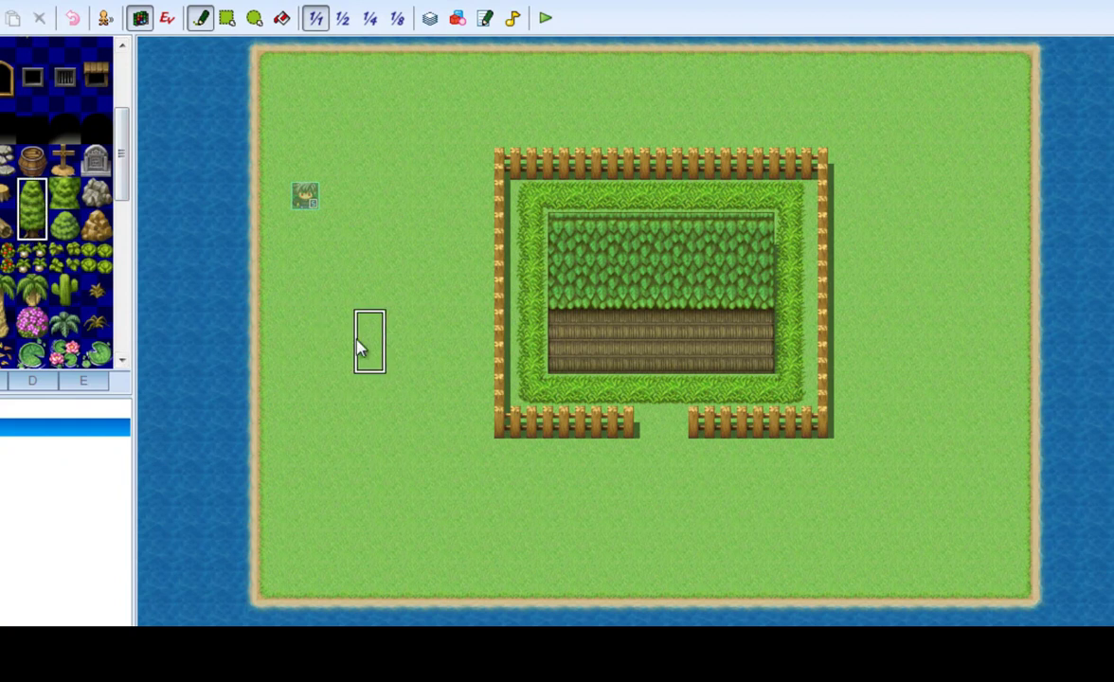
left_click(398, 352)
left_click(434, 197)
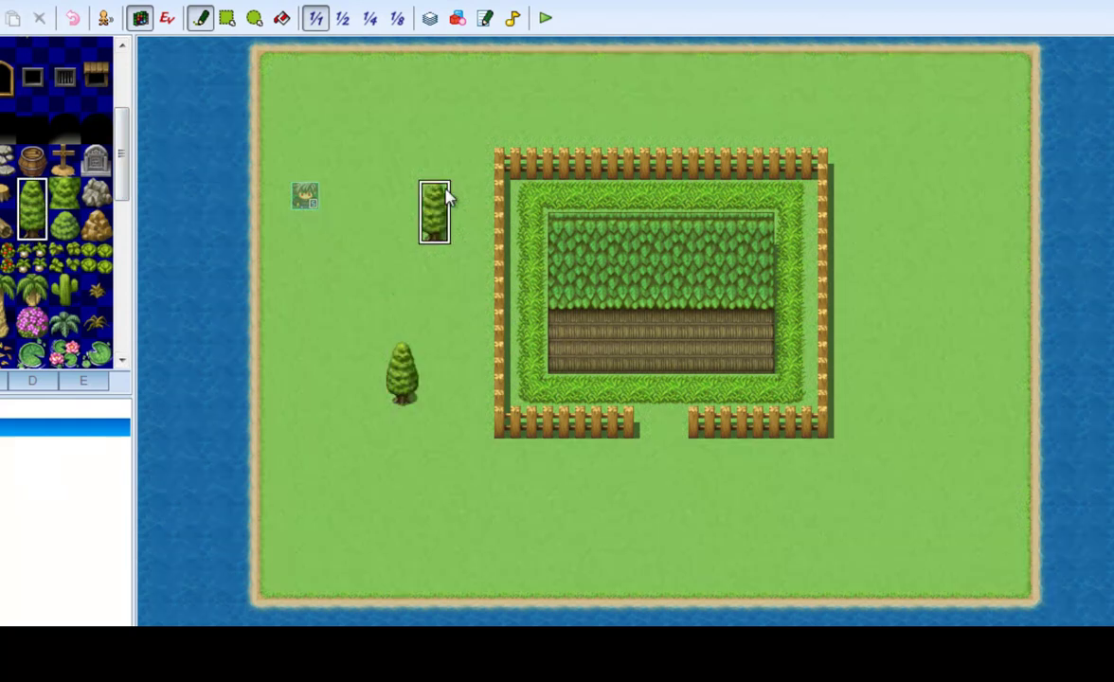
left_click(923, 211)
left_click(660, 559)
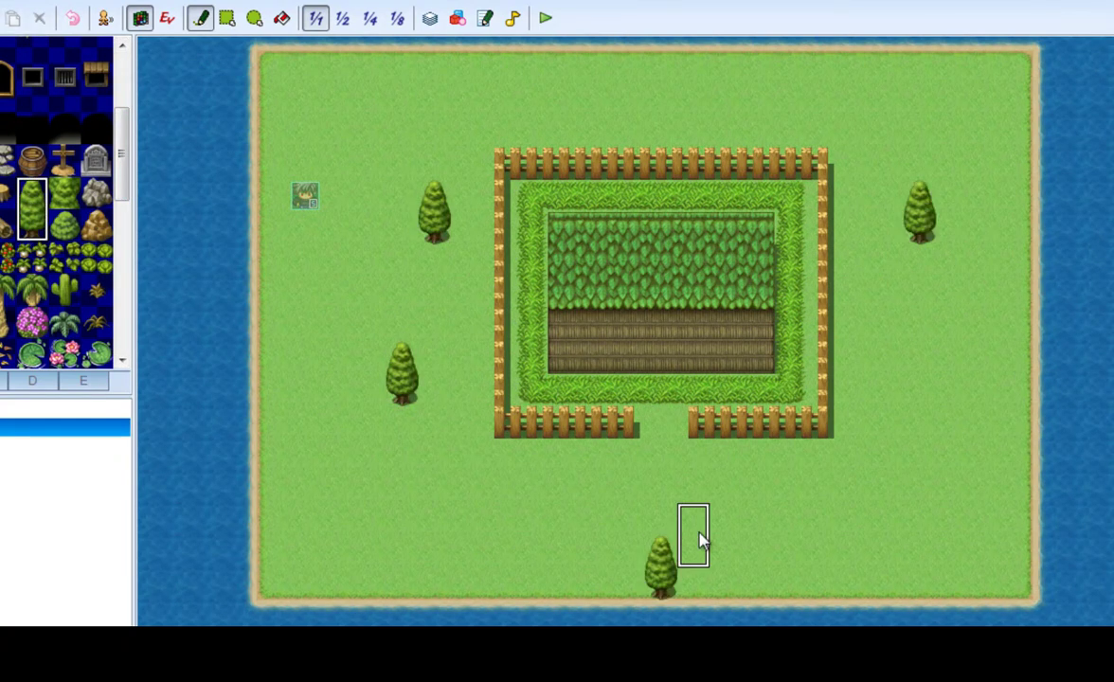
Step: Place four tree stumps around the fenced yard and a wooden sign just outside the fence gap
left_click(7, 192)
left_click(435, 518)
left_click(759, 517)
left_click(596, 98)
left_click(889, 356)
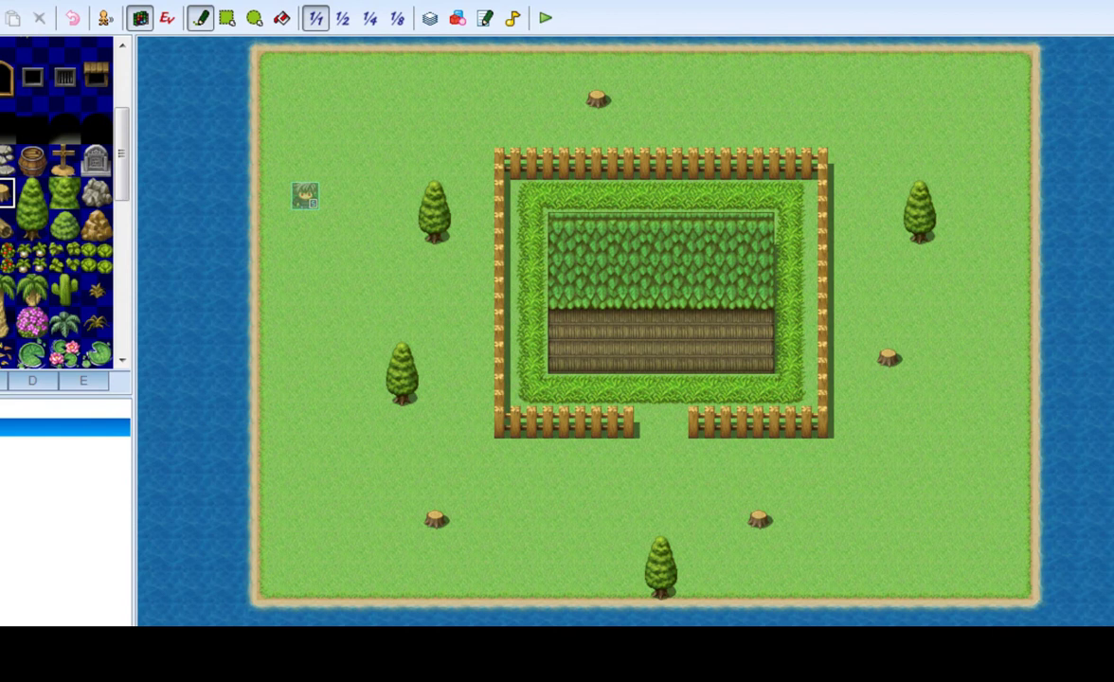
left_click(697, 457)
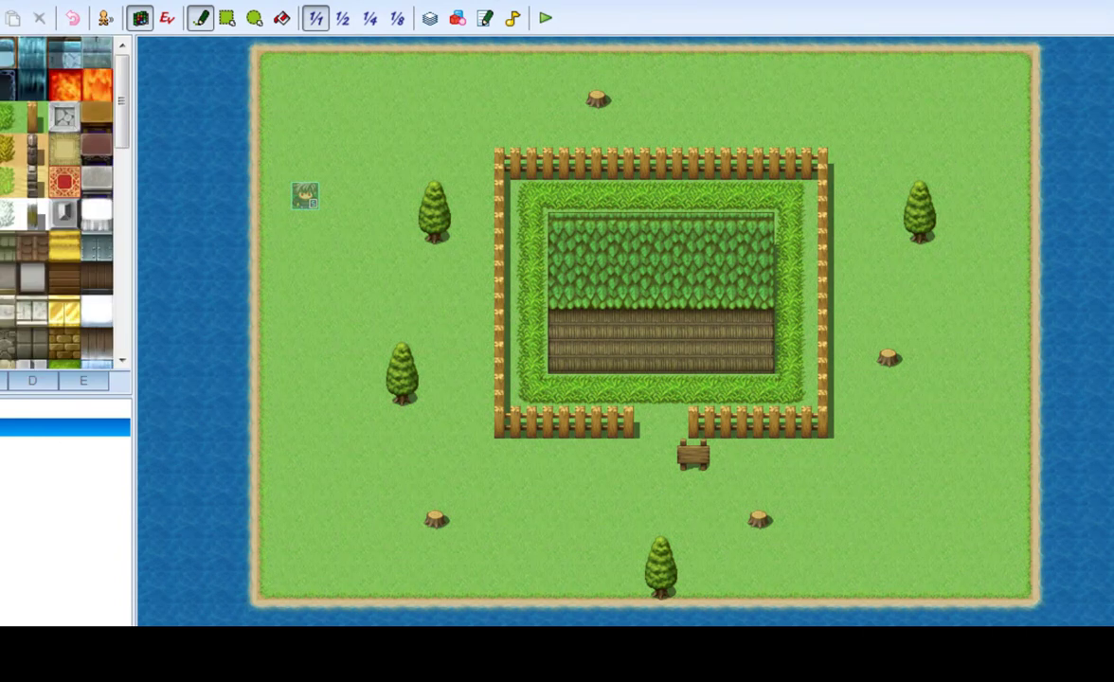
Step: Paint a dirt path from the player's start to the fence gap, with a branch winding around to the northeast shore
mouse_move(304, 201)
left_mouse_down()
mouse_move(305, 458)
mouse_move(652, 467)
mouse_move(676, 442)
mouse_move(671, 428)
mouse_move(669, 474)
left_mouse_up()
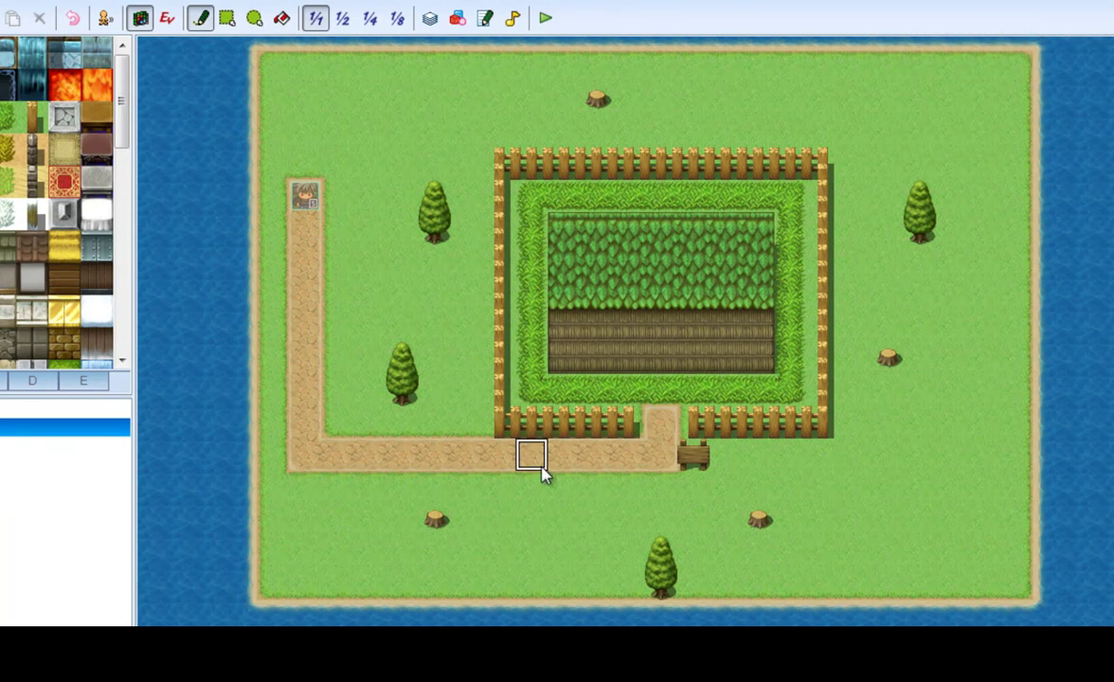
left_click_drag(592, 485, 593, 513)
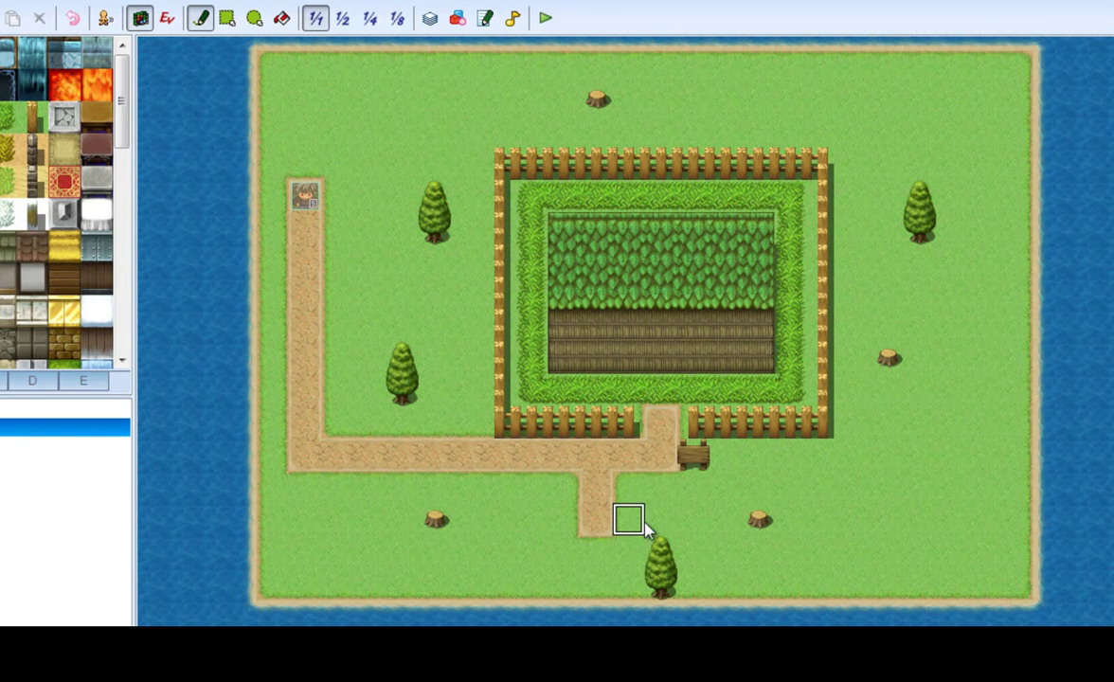
mouse_move(706, 530)
left_mouse_down()
mouse_move(708, 559)
mouse_move(846, 565)
mouse_move(860, 470)
mouse_move(883, 443)
mouse_move(940, 413)
mouse_move(940, 337)
mouse_move(941, 403)
left_mouse_up()
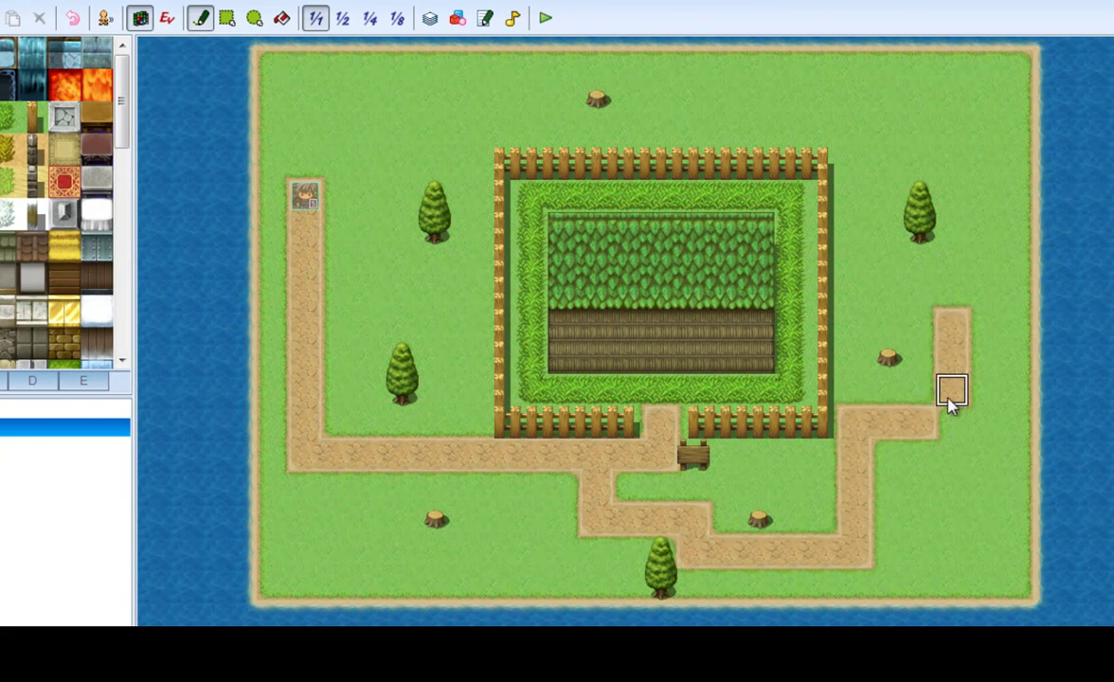
mouse_move(947, 324)
left_mouse_down()
mouse_move(856, 321)
mouse_move(856, 159)
mouse_move(950, 129)
mouse_move(1015, 133)
left_mouse_up()
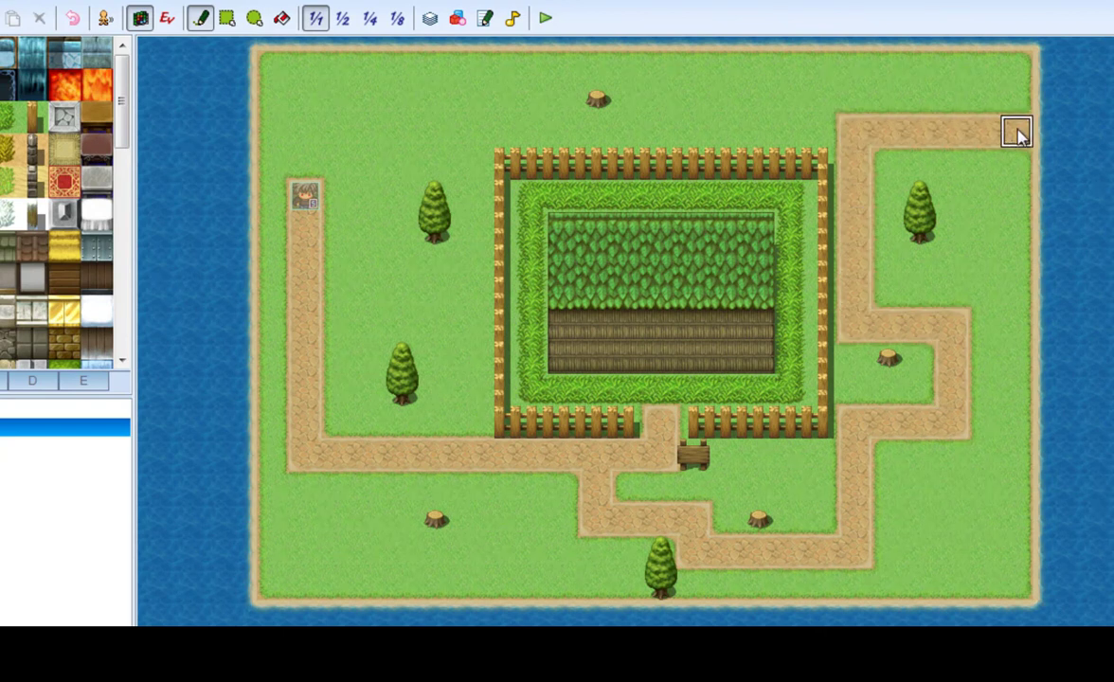
Step: Move the path section above the eastern stump up one tile and loop the path around the northeast tree
mouse_move(912, 305)
left_mouse_down()
mouse_move(895, 295)
mouse_move(955, 296)
left_mouse_up()
left_click_drag(924, 333, 868, 328)
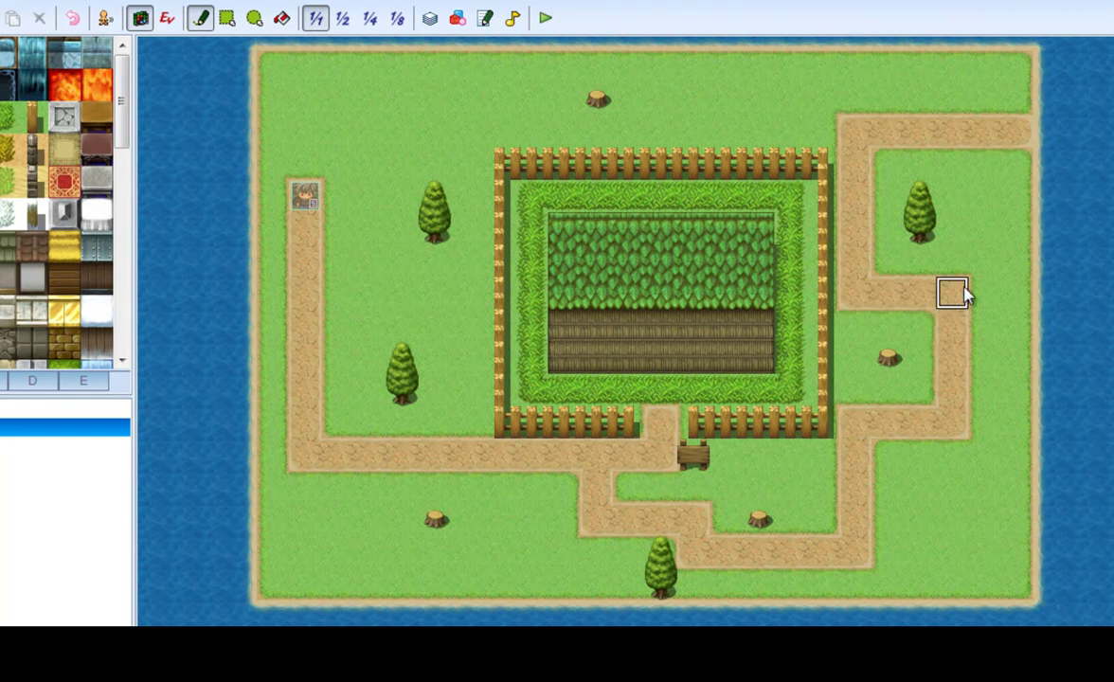
left_click_drag(982, 294, 984, 228)
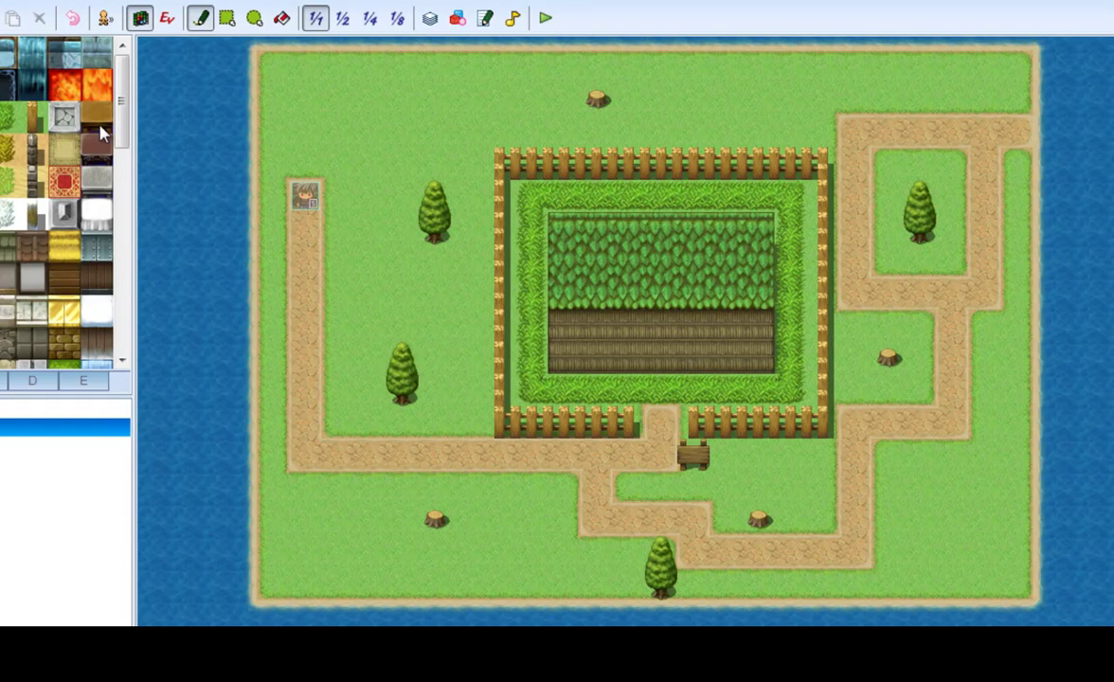
Step: Add two arched windows to the house's front wall, with white flowers under the west one and green plants under the east one
left_click_drag(126, 142, 125, 87)
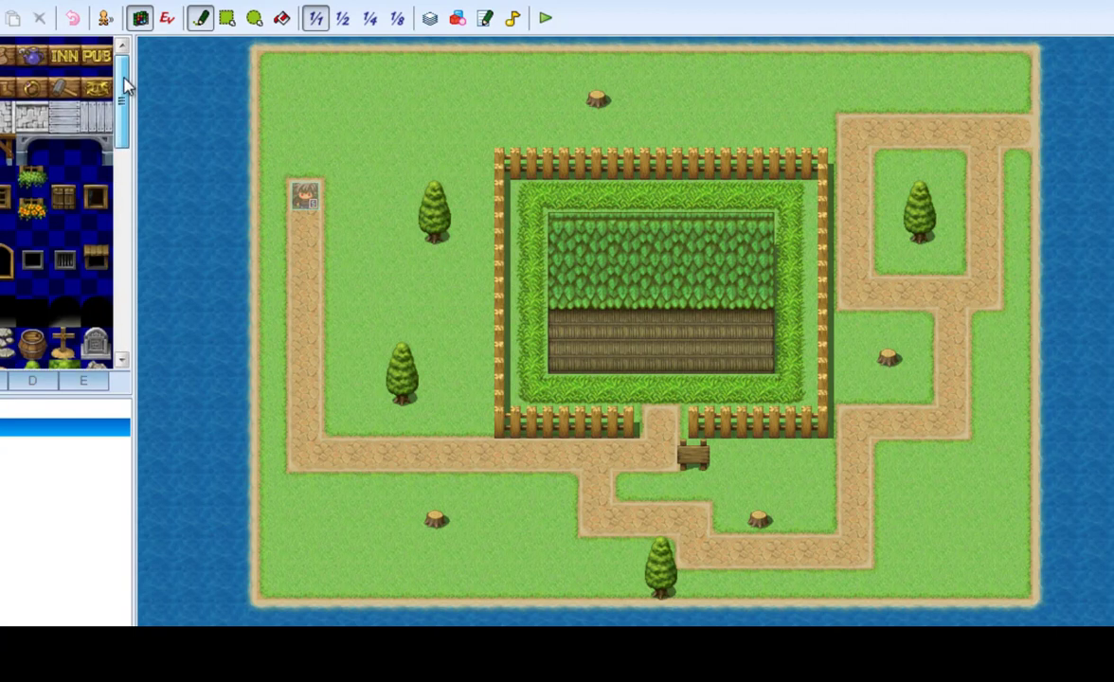
left_click(594, 324)
left_click(722, 336)
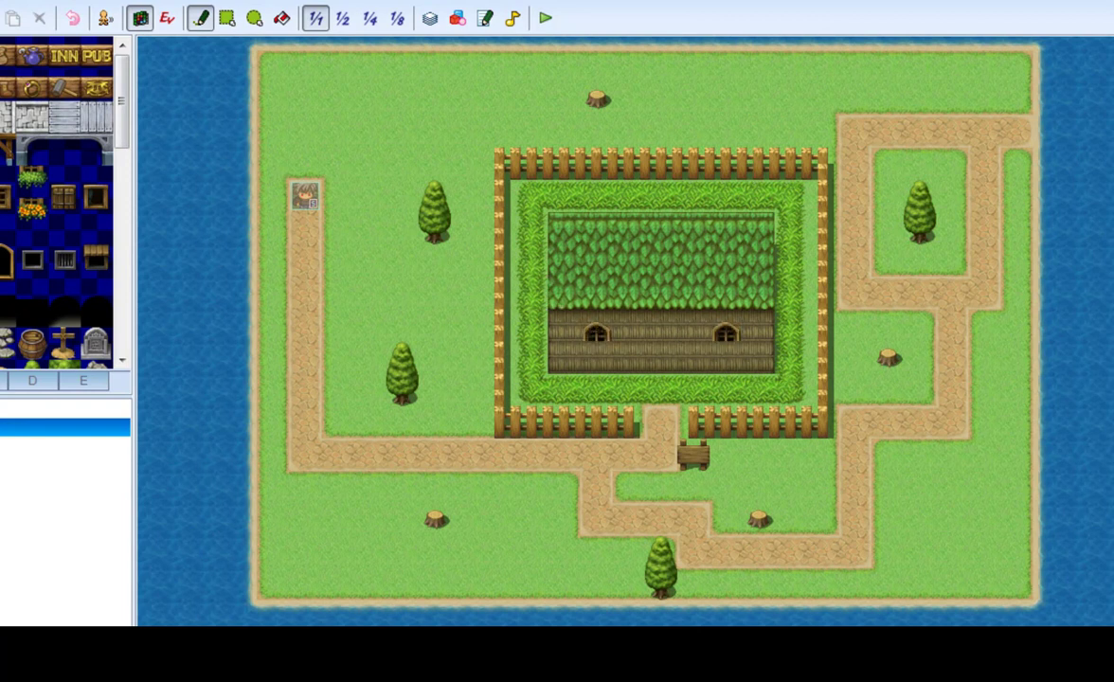
left_click(597, 361)
left_click(725, 358)
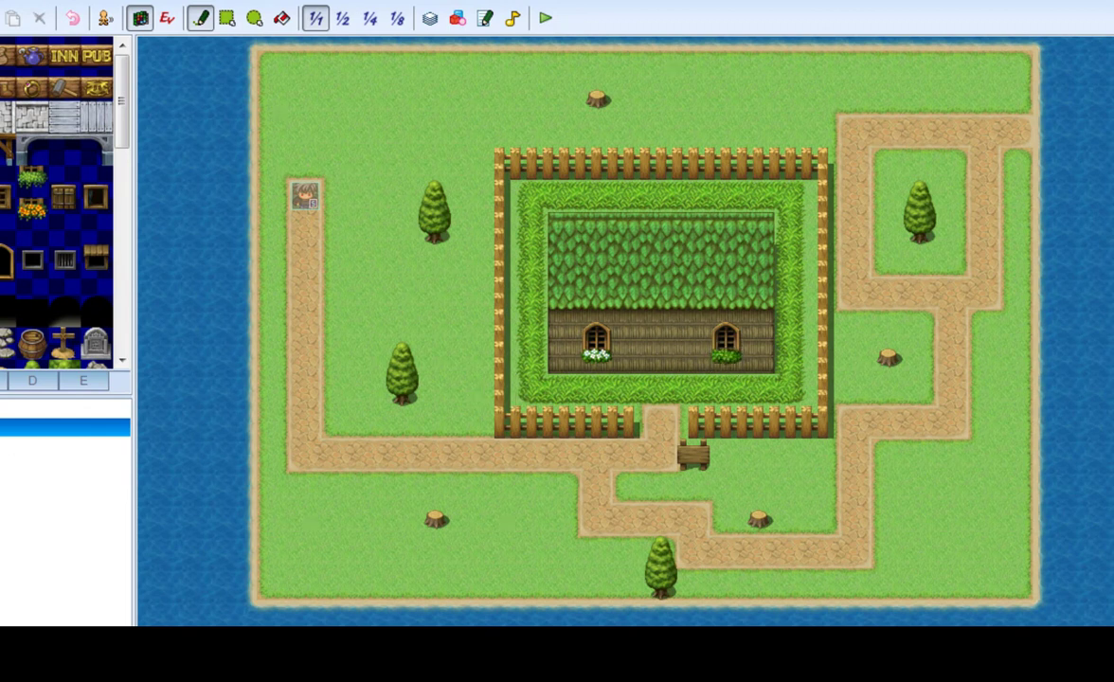
Step: Place one purple stone floor tile in the bottom row of the house's front wall, midway between the two windows
scroll(56, 199, "down", 5)
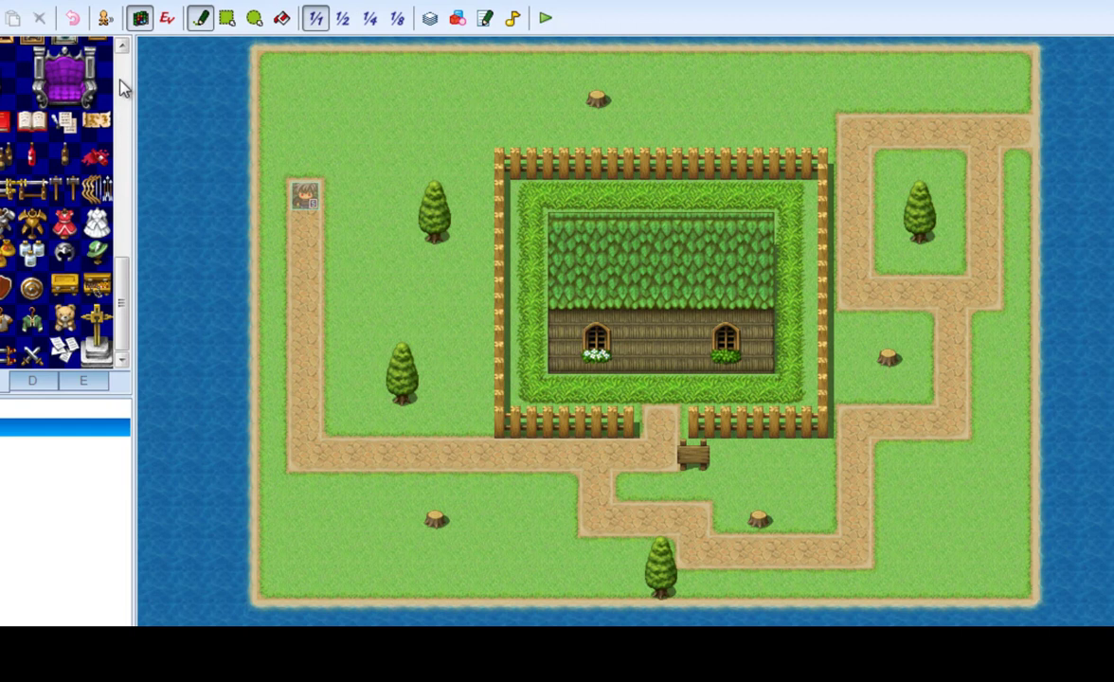
left_click_drag(115, 308, 106, 254)
left_click_drag(121, 308, 122, 95)
left_click(3, 380)
left_click(2, 380)
left_click_drag(127, 127, 114, 361)
left_click(32, 228)
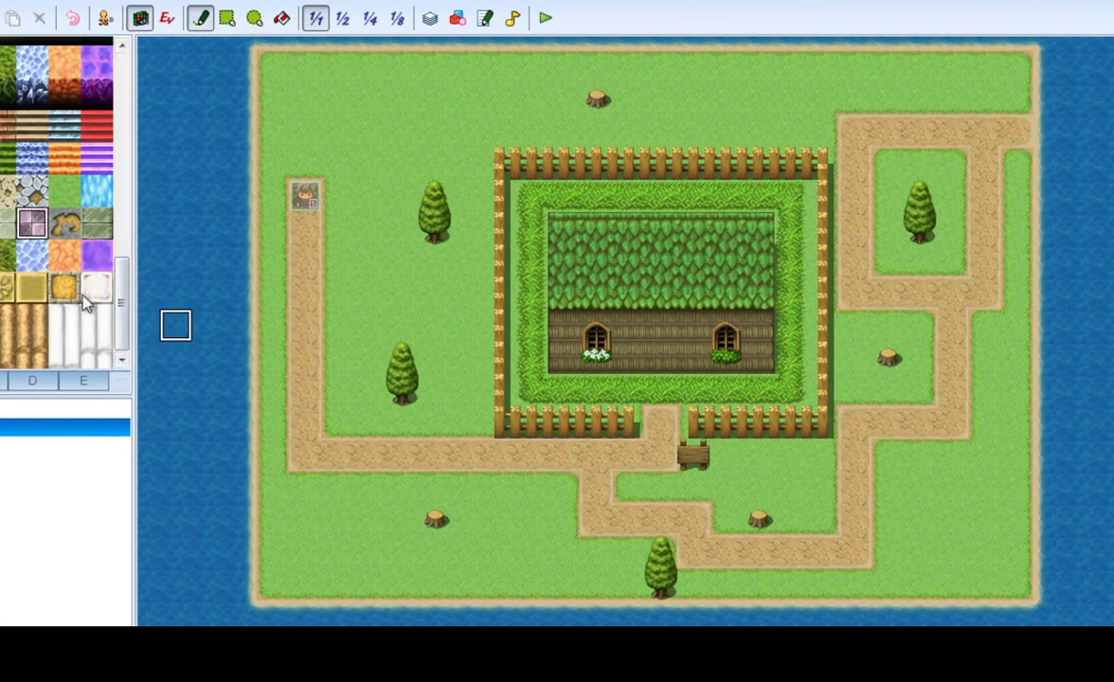
left_click(499, 422)
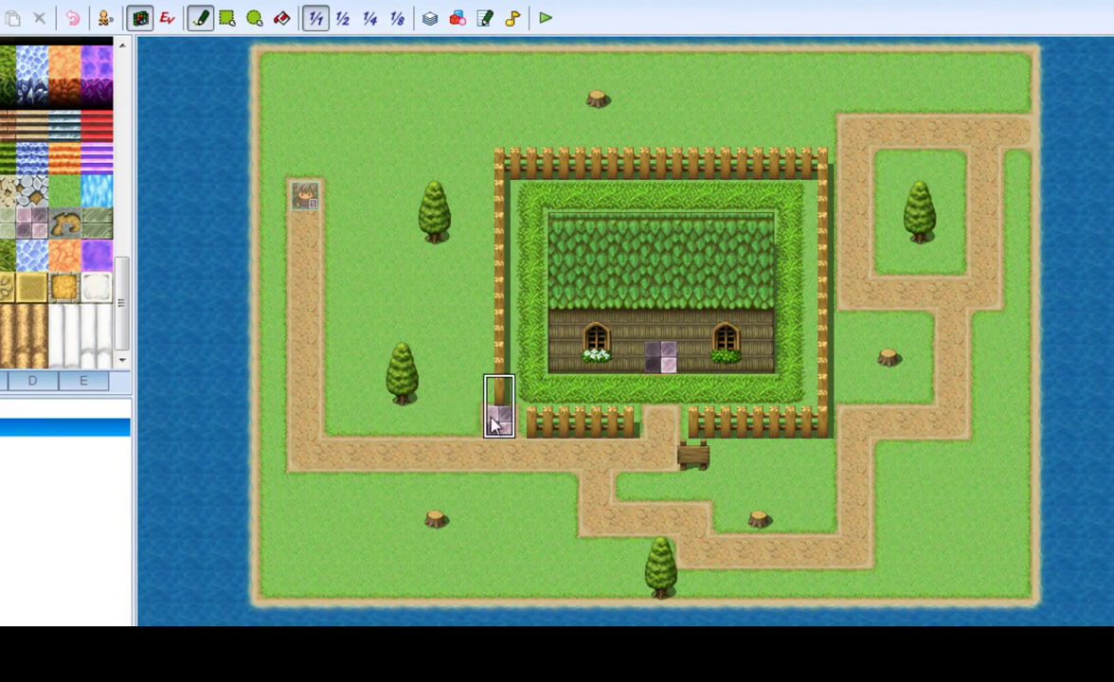
left_click(502, 420)
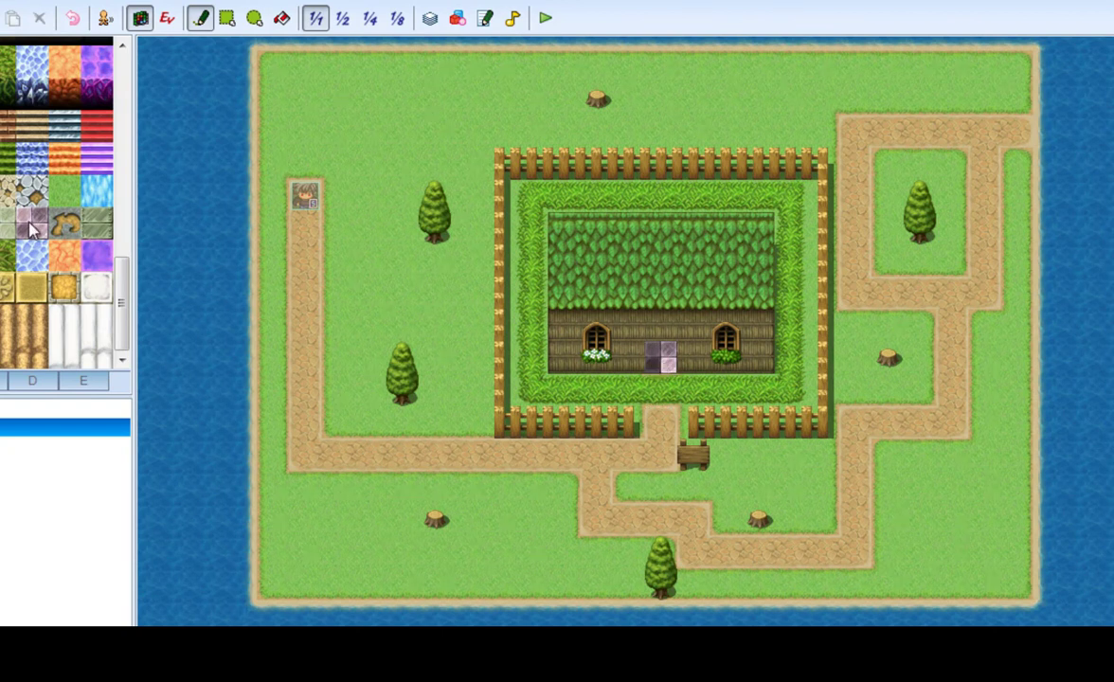
Step: Create a second map named MAP002, 17 wide and 13 high, with no looping
left_click(167, 17)
right_click(658, 360)
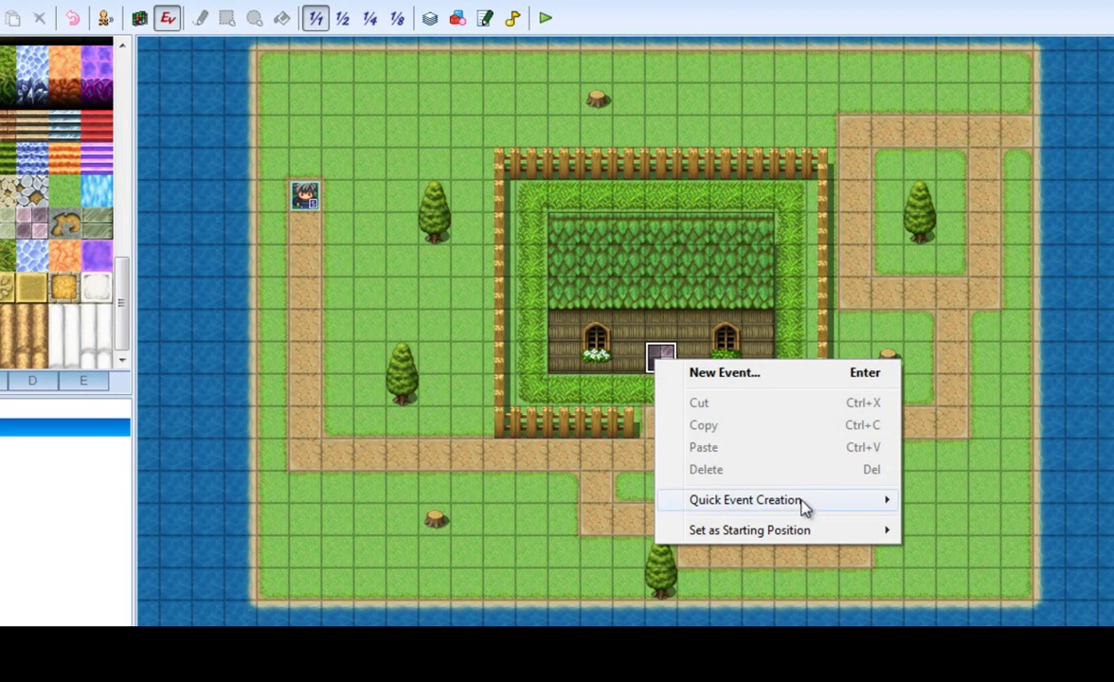
mouse_move(770, 510)
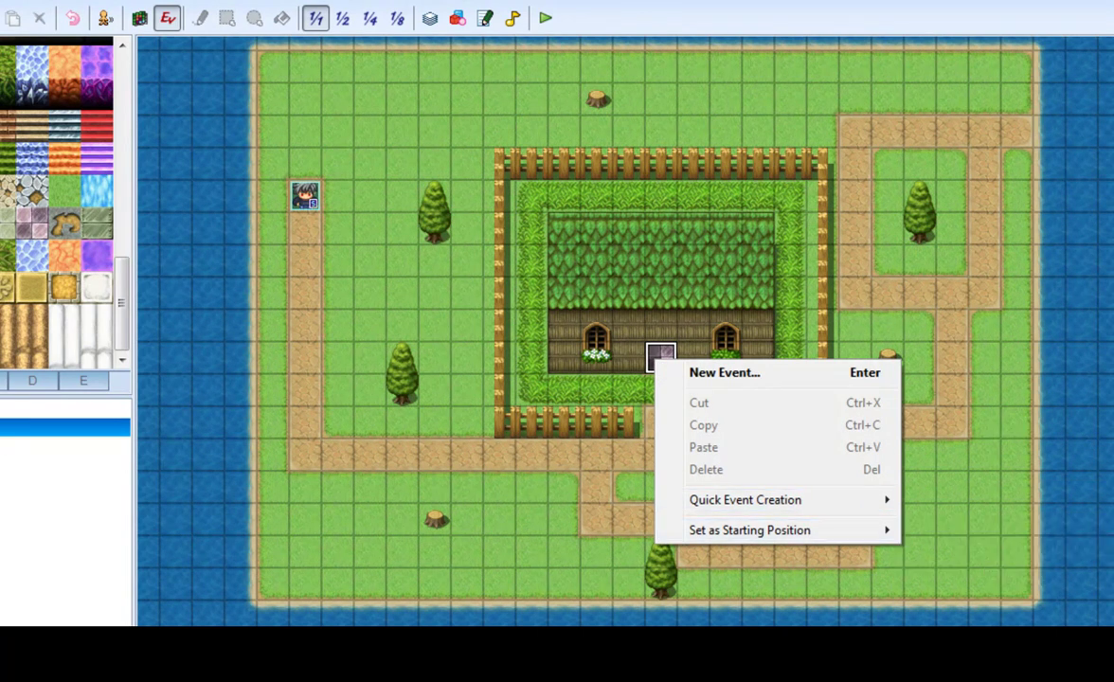
right_click(5, 411)
left_click(19, 427)
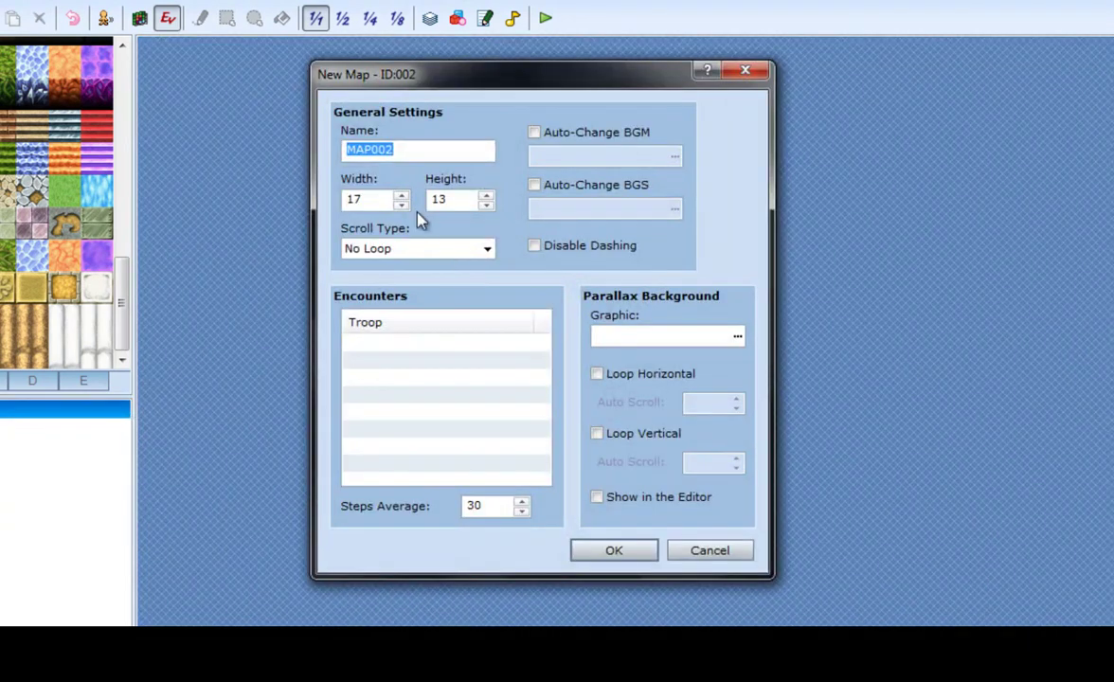
left_click(642, 544)
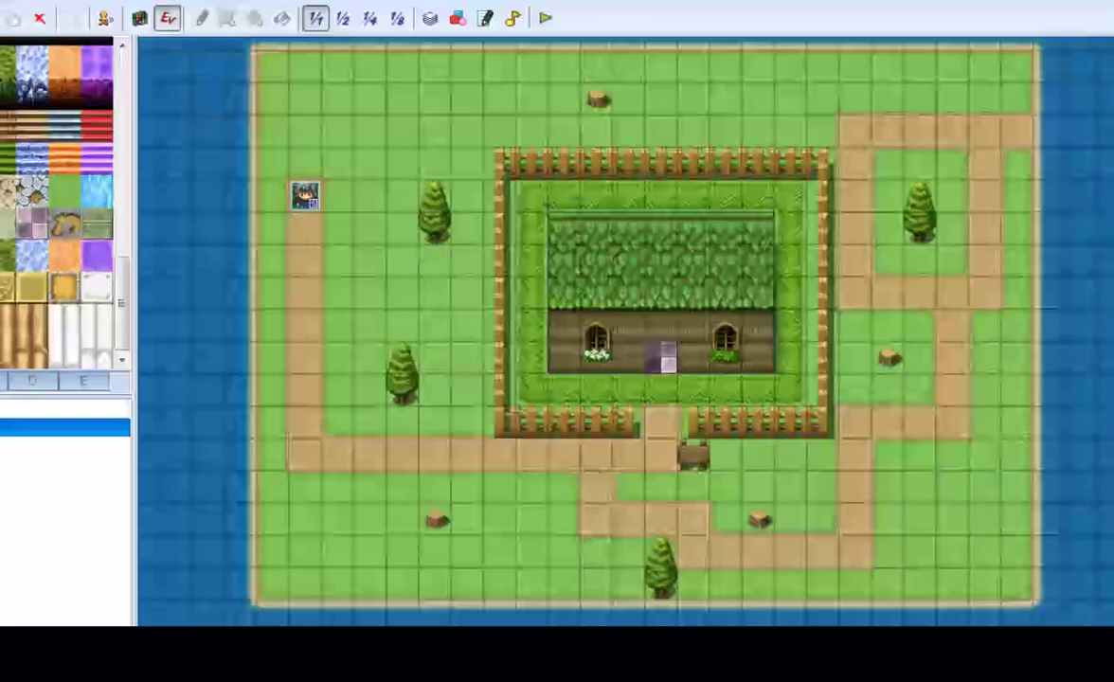
Step: Start a quick door event on the purple doorway tile and browse the !Door3 graphics, keeping the default wooden door
right_click(667, 364)
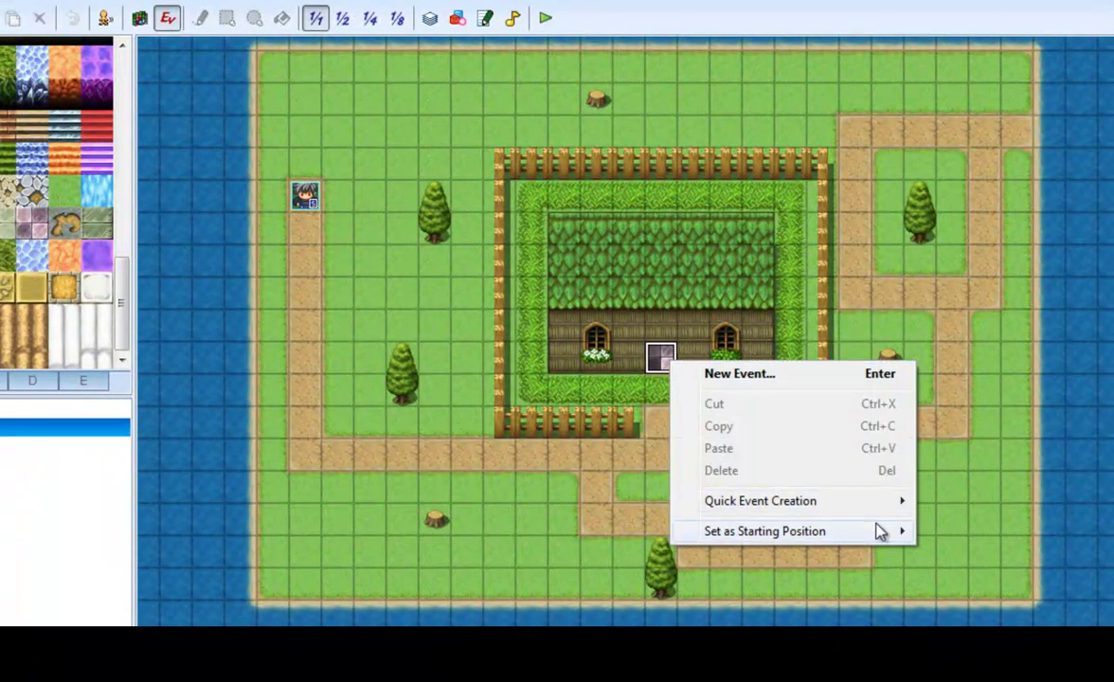
mouse_move(881, 502)
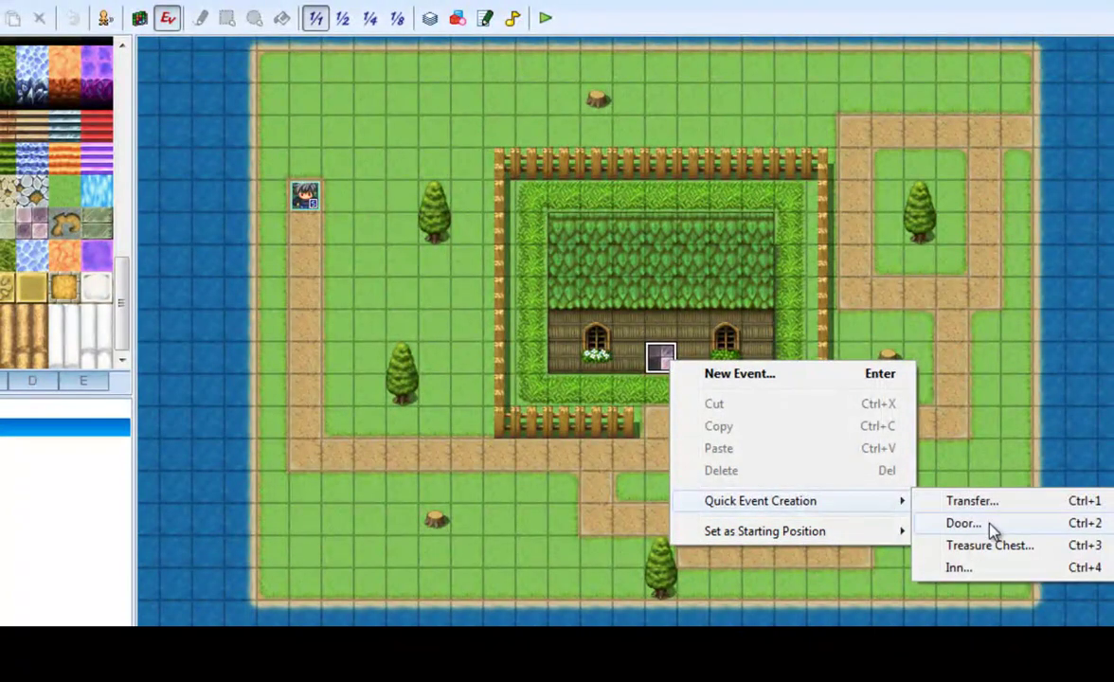
left_click(990, 528)
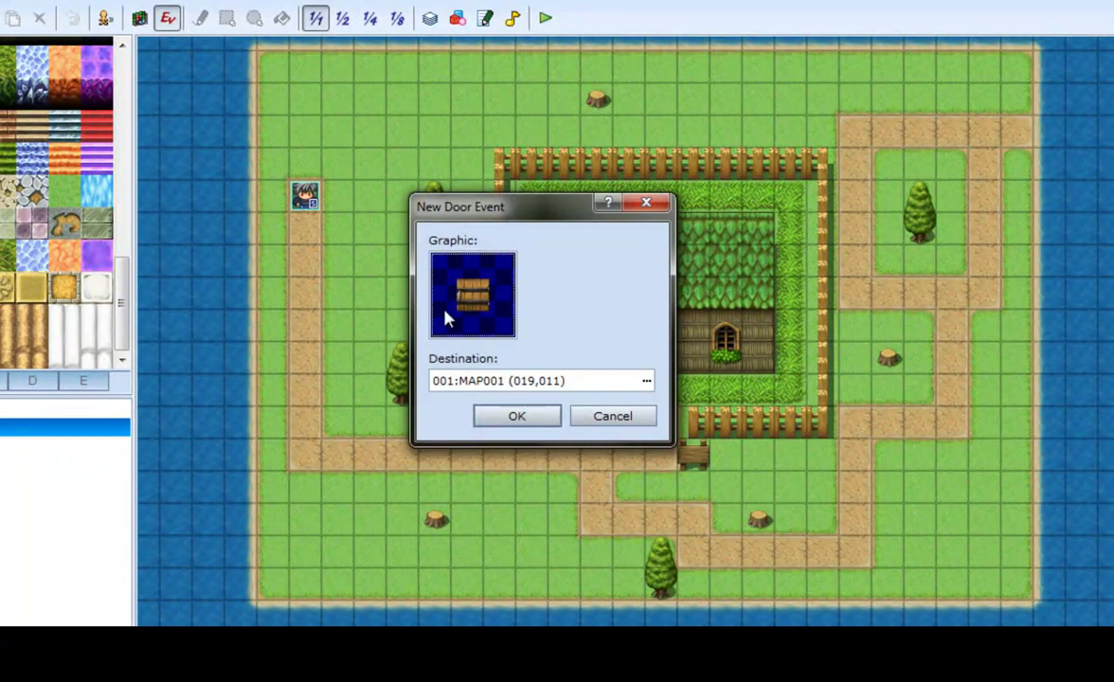
double_click(443, 318)
left_click(284, 374)
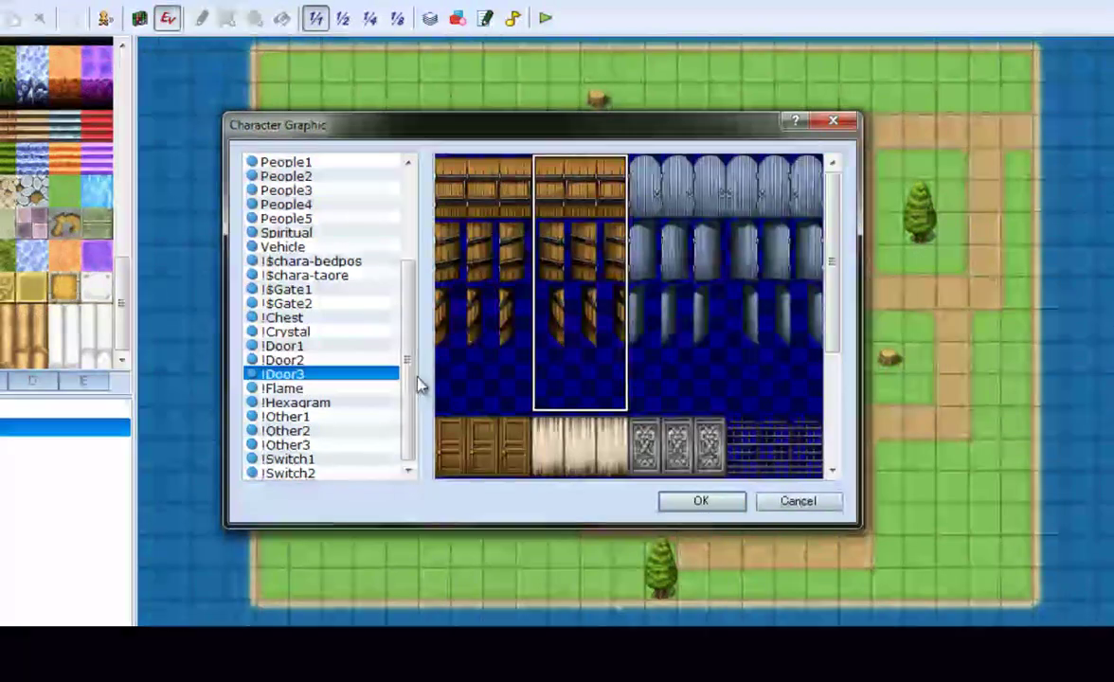
left_click(776, 499)
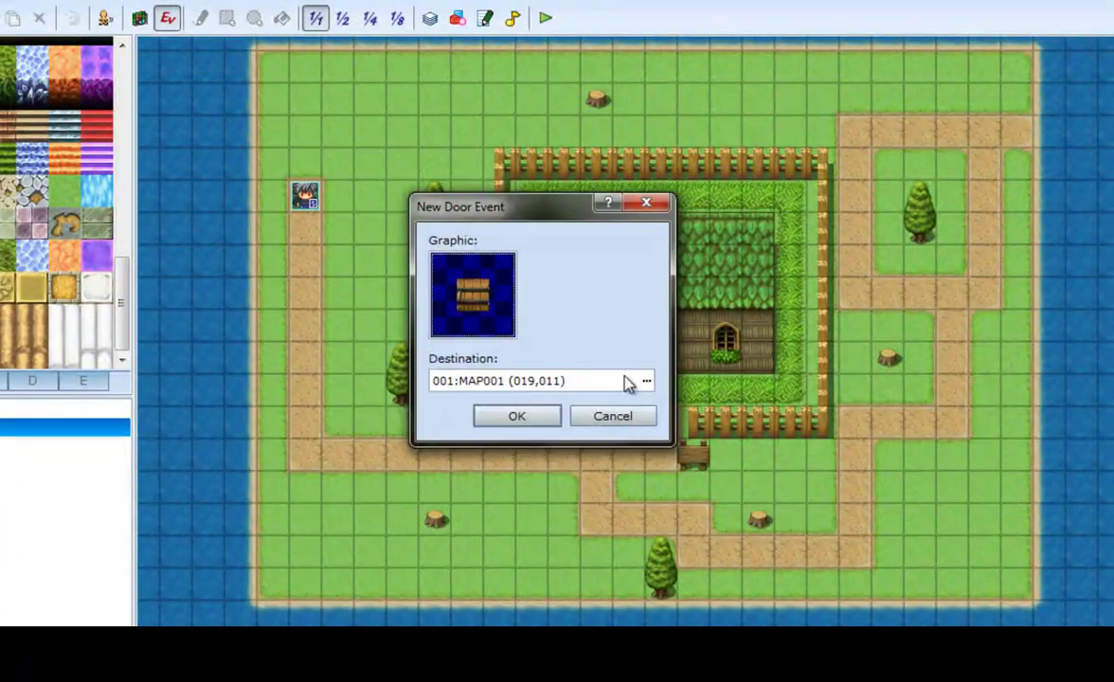
Step: Set the door's destination to MAP002 at (008,011) and create the door event
left_click(644, 381)
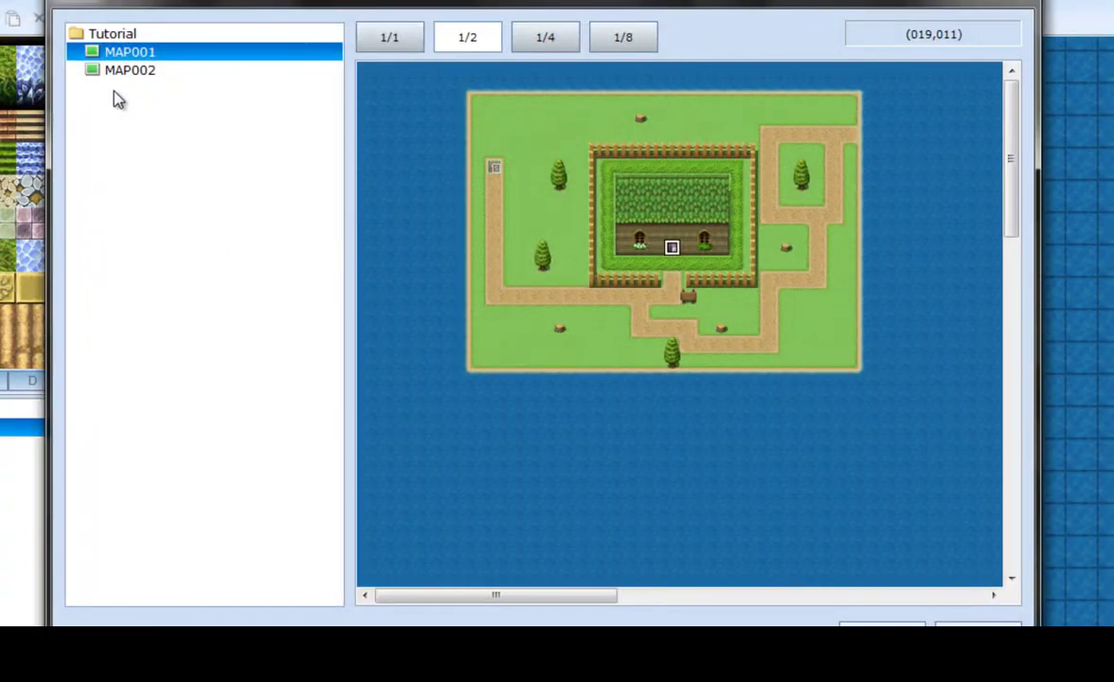
left_click(133, 73)
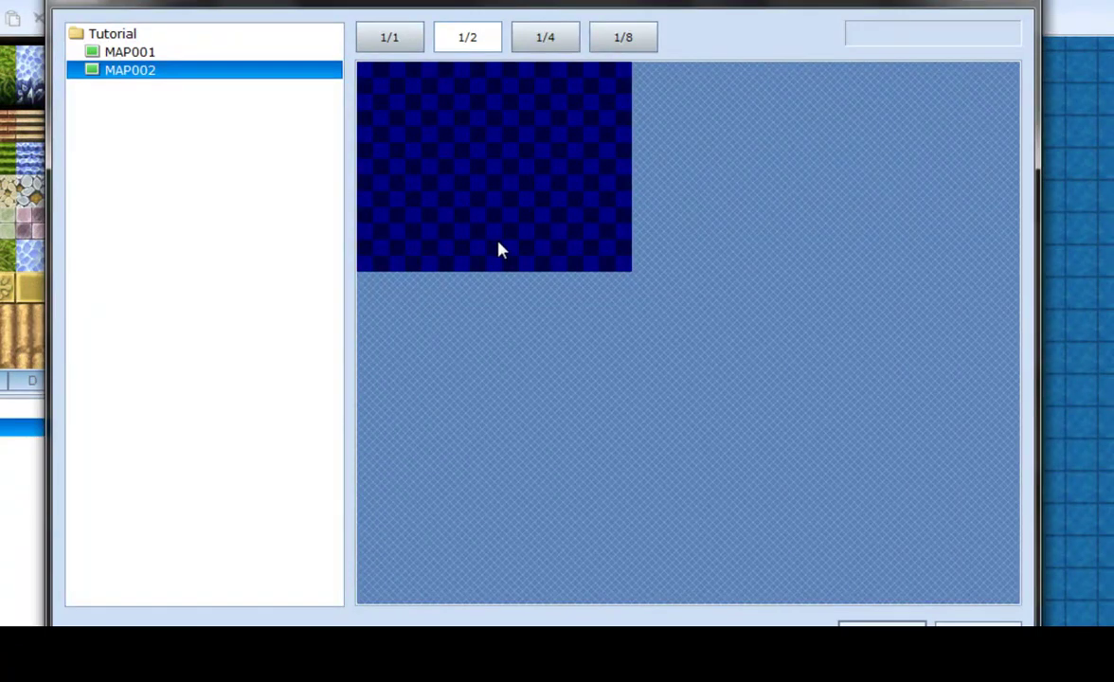
left_click(493, 248)
left_click(879, 627)
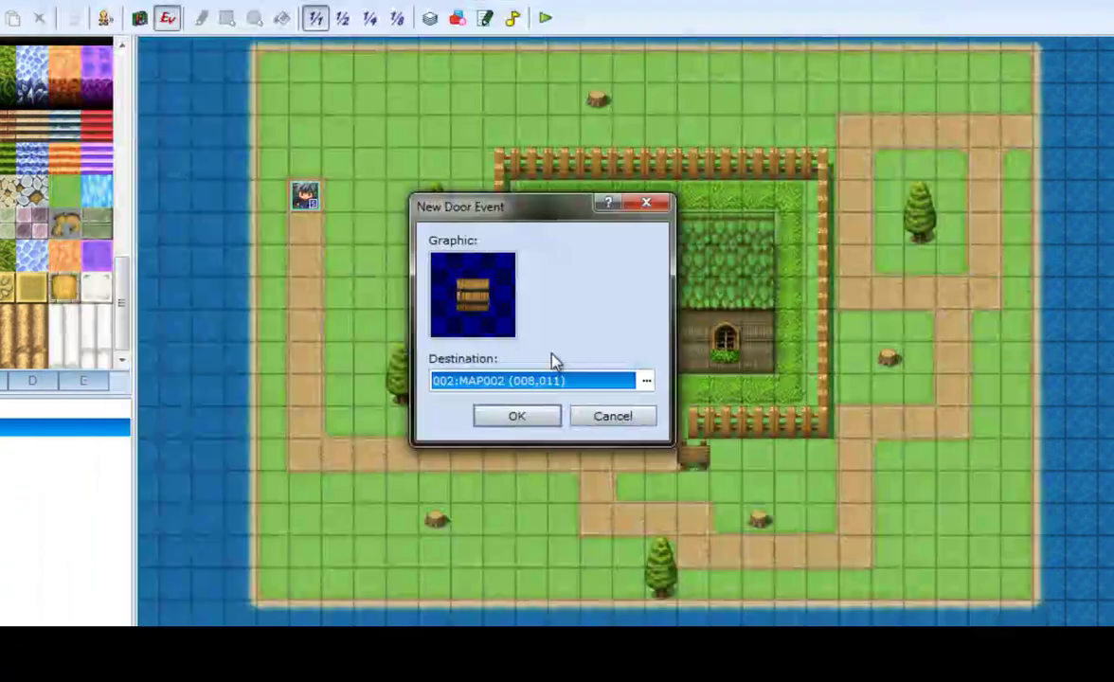
left_click(527, 417)
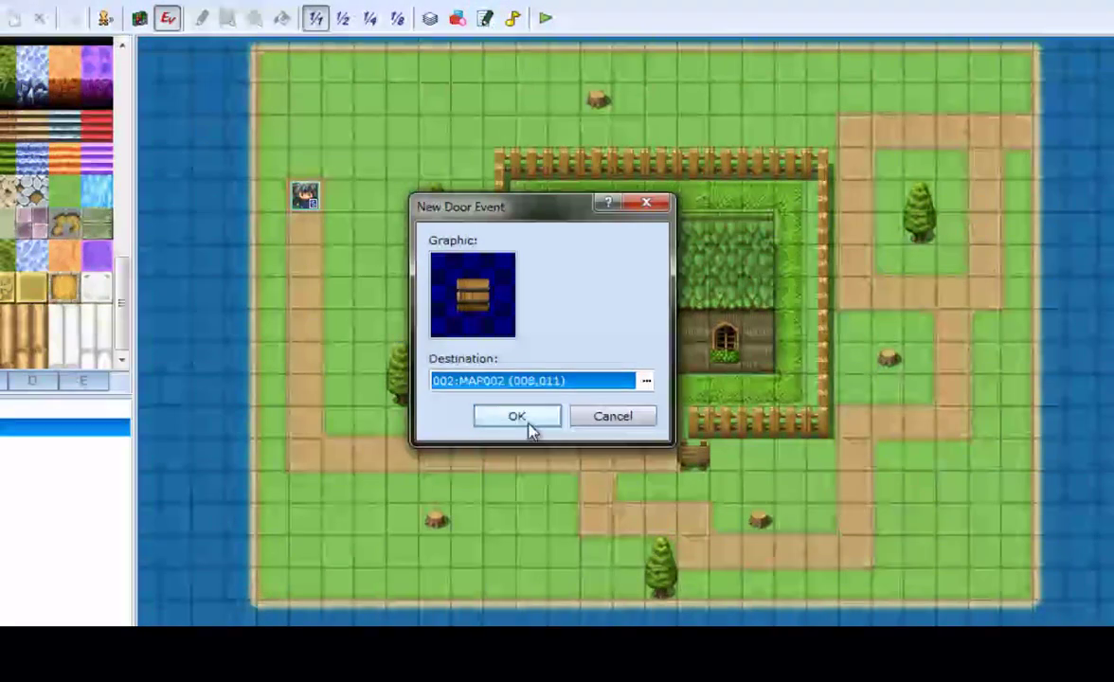
Step: Examine the event commands on both pages of the house's door event
right_click(663, 364)
left_click(709, 379)
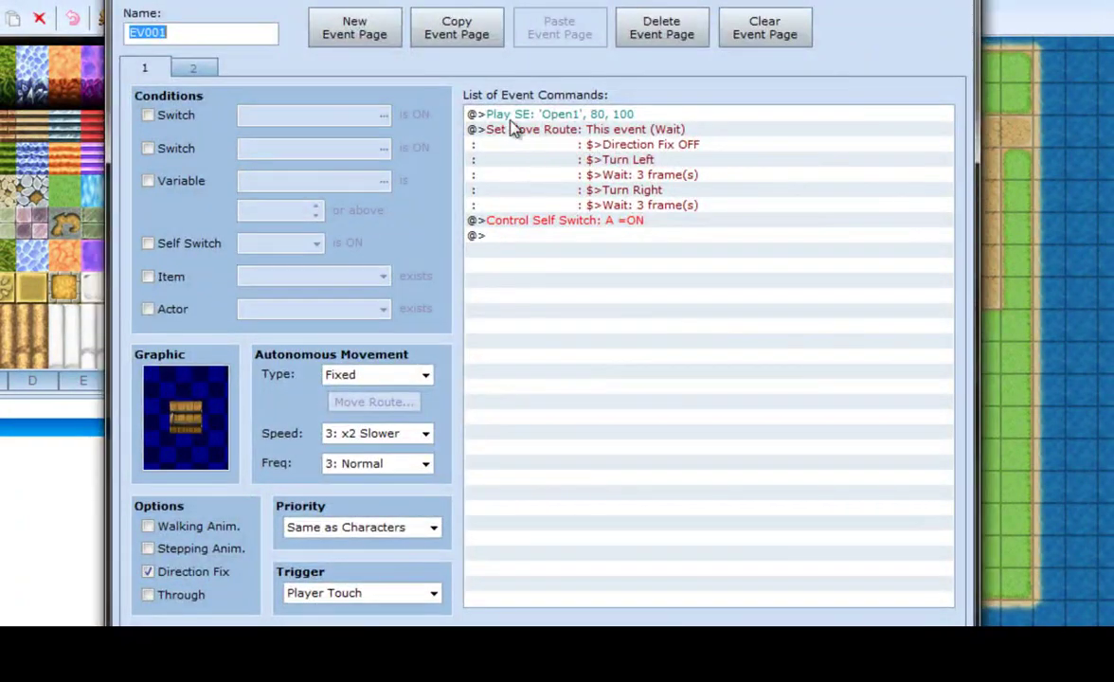
left_click(193, 68)
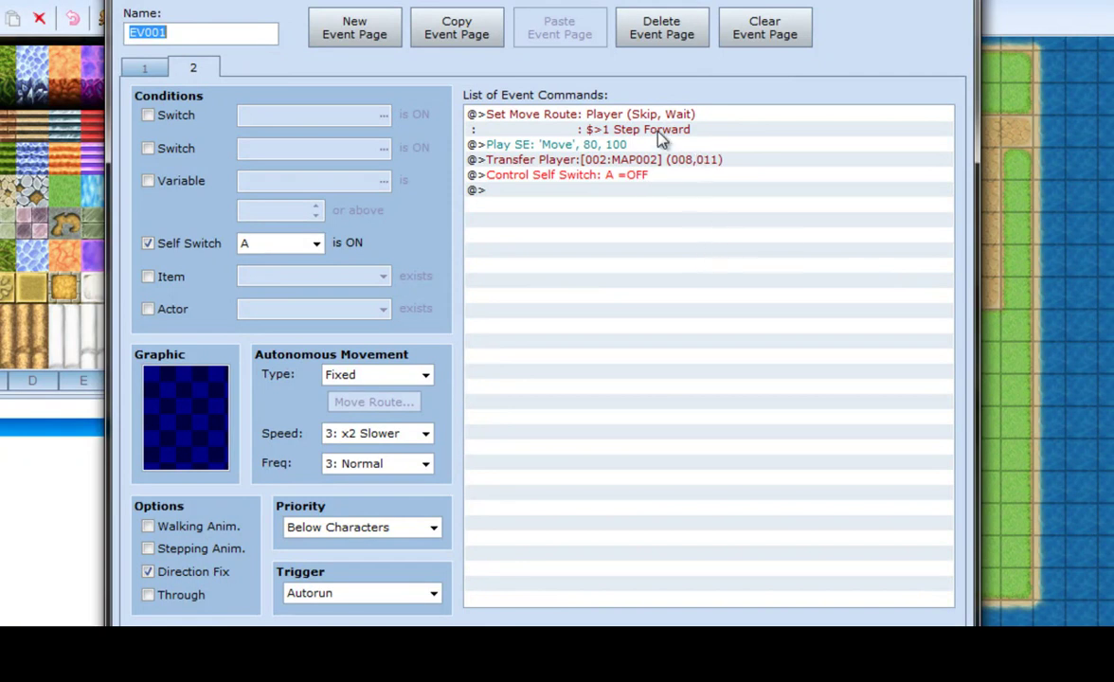
left_click(748, 641)
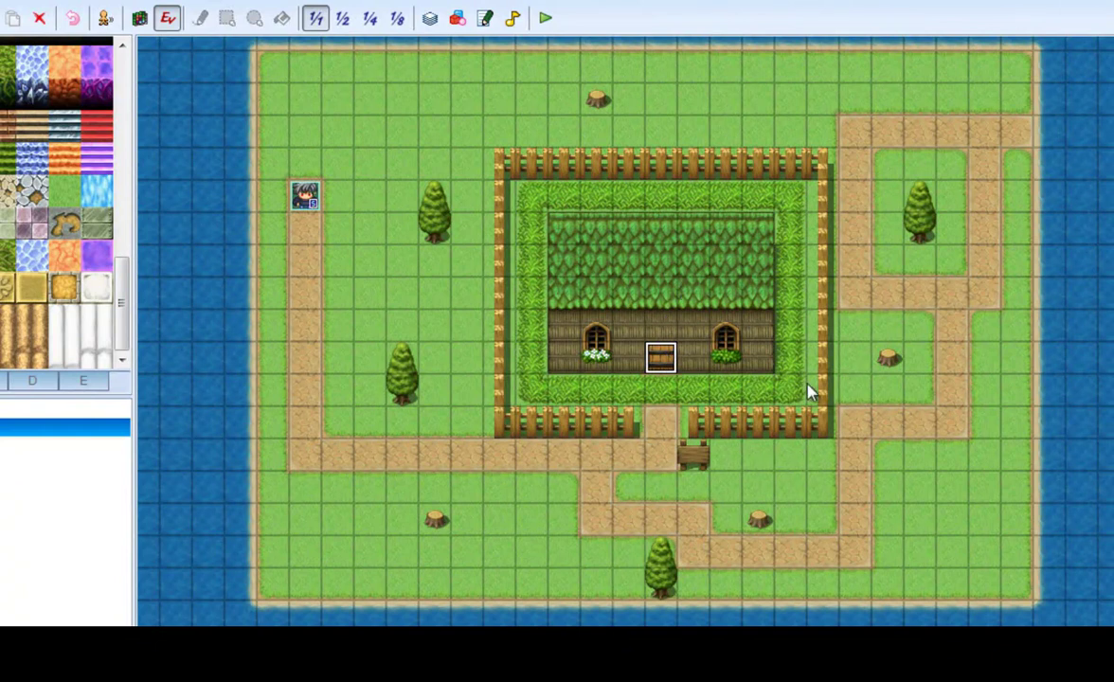
right_click(658, 363)
left_click(688, 372)
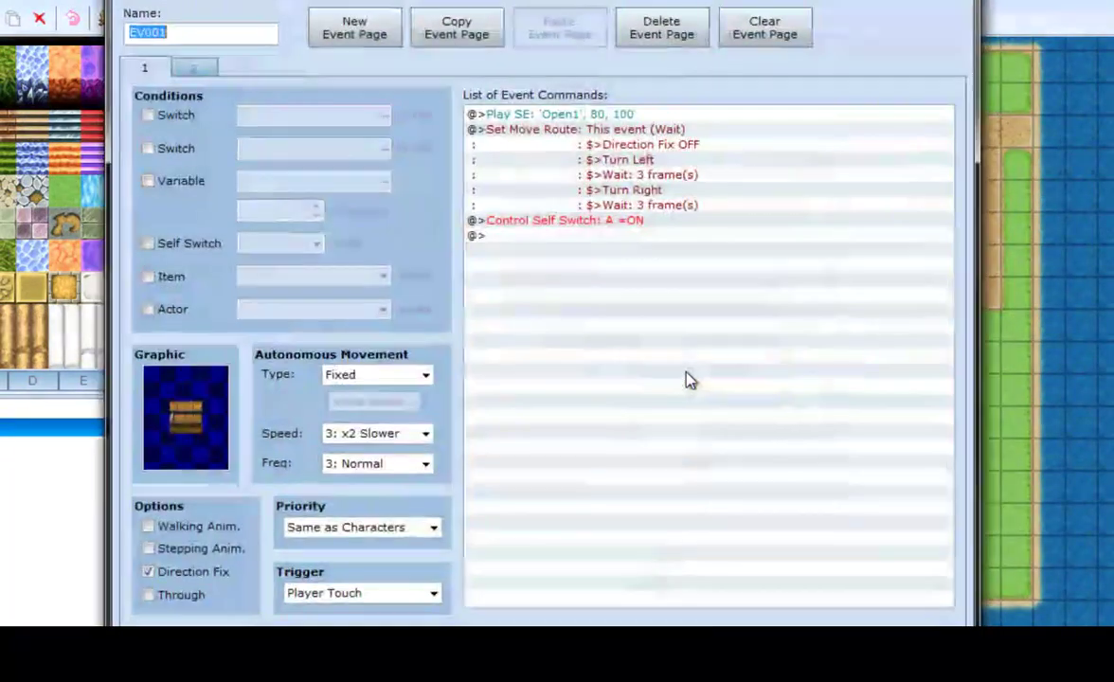
key("Escape")
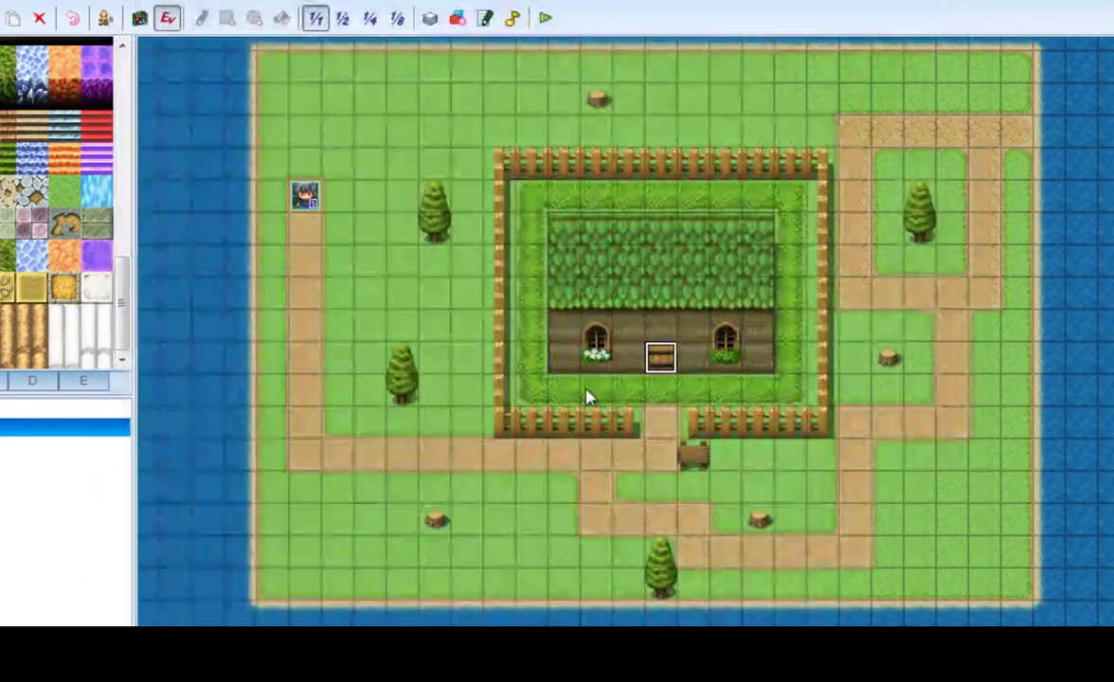
Step: Review the door event's first-page commands and available character graphics, and inspect the player transfer commands on page 2
right_click(653, 358)
left_click(684, 373)
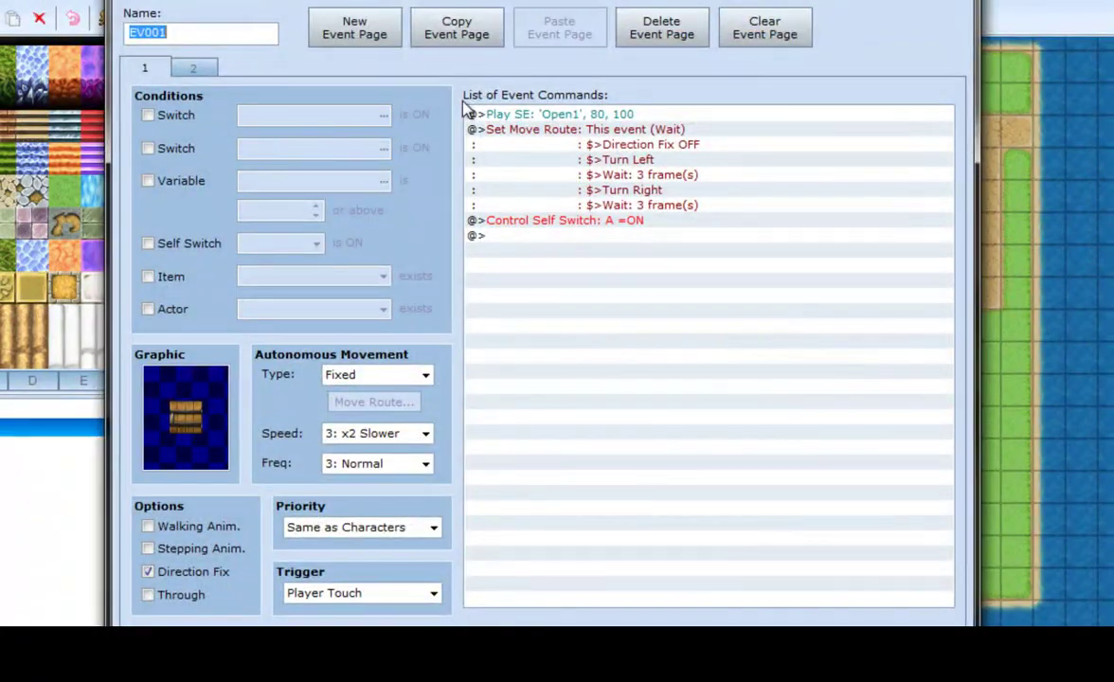
right_click(496, 112)
left_click(702, 340)
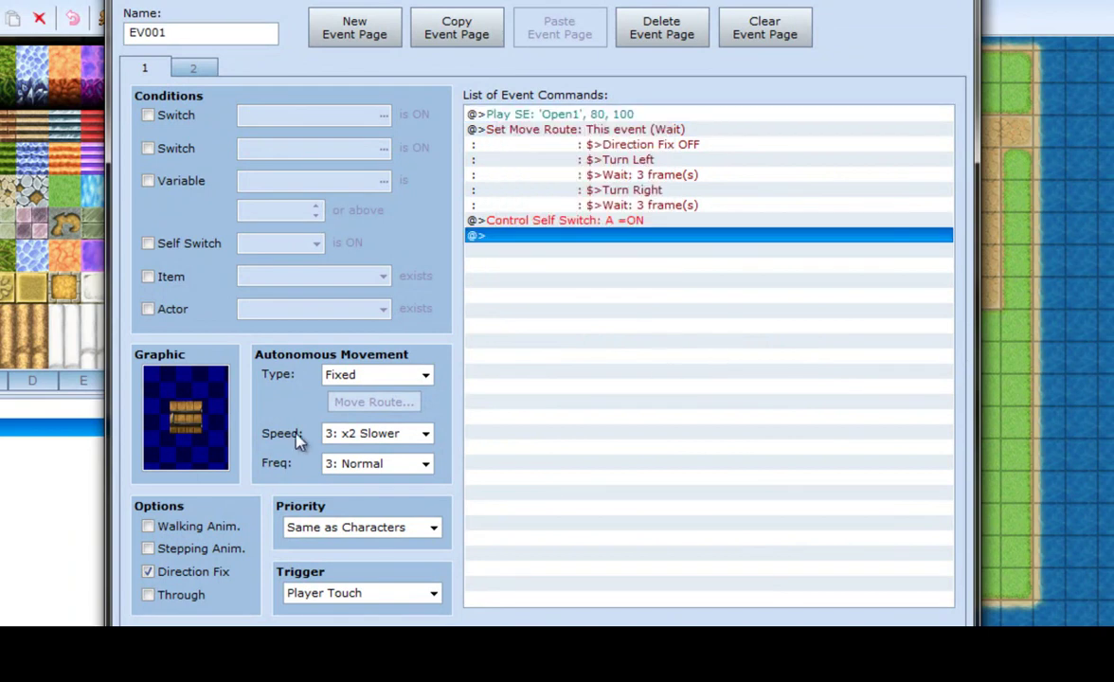
double_click(201, 427)
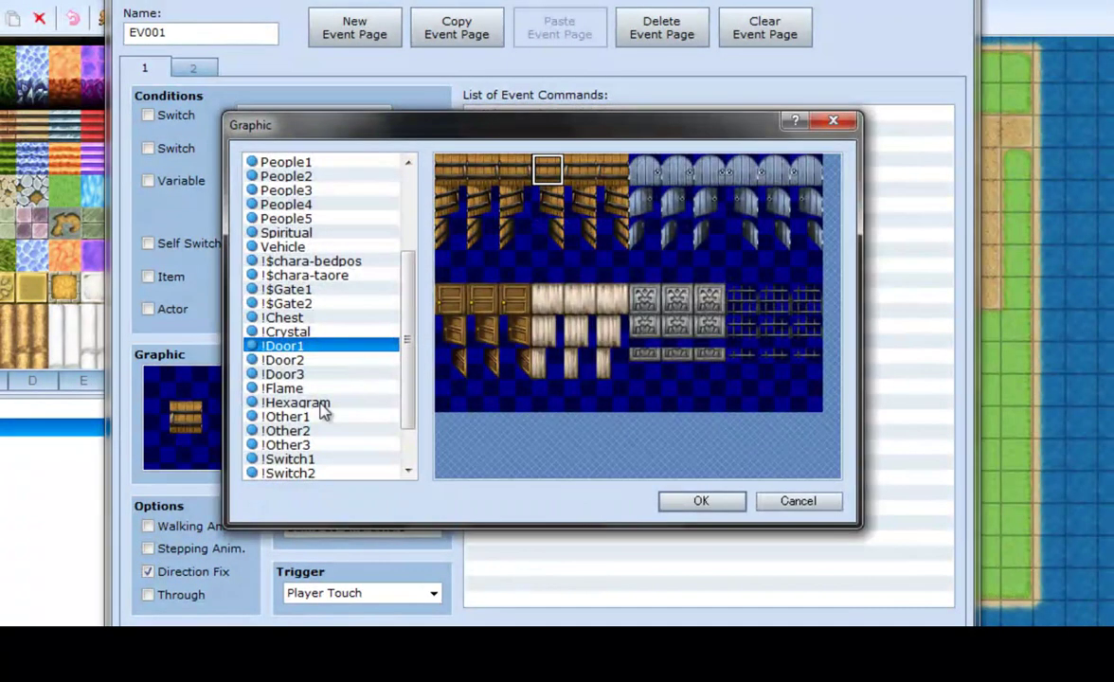
left_click_drag(402, 341, 425, 248)
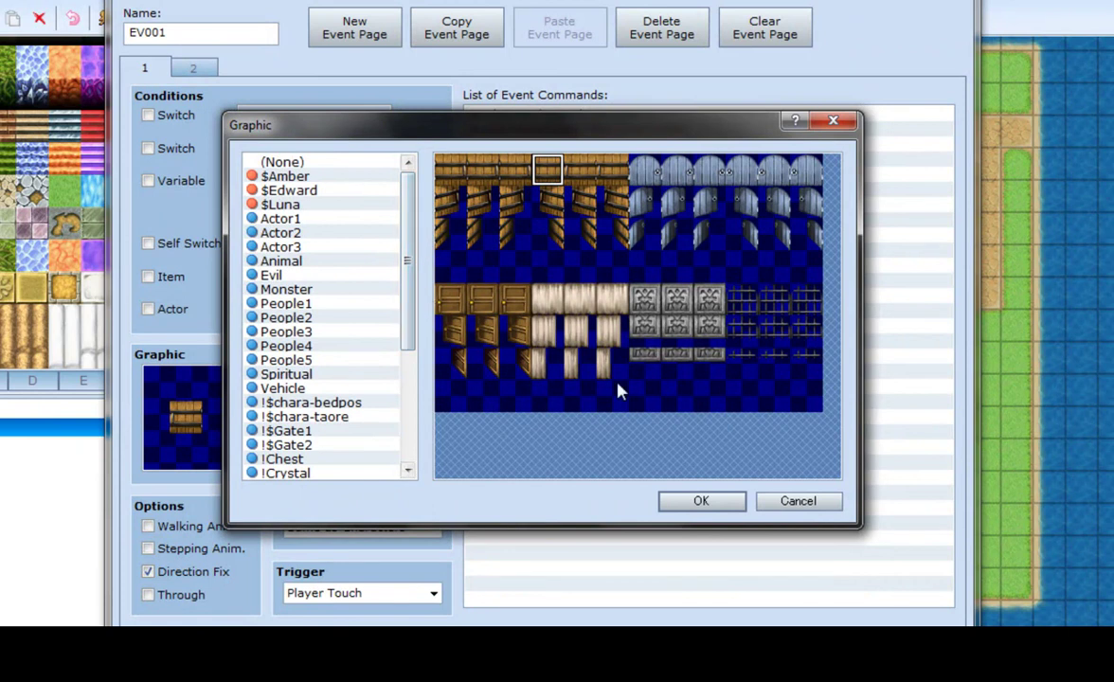
left_click(816, 502)
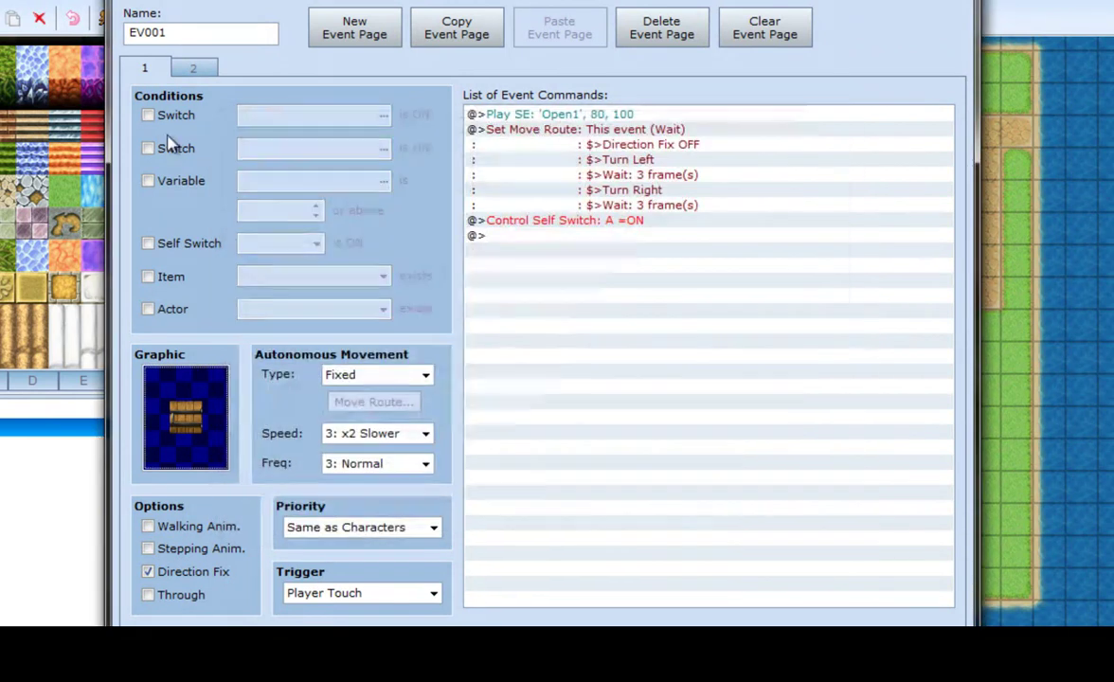
left_click(194, 70)
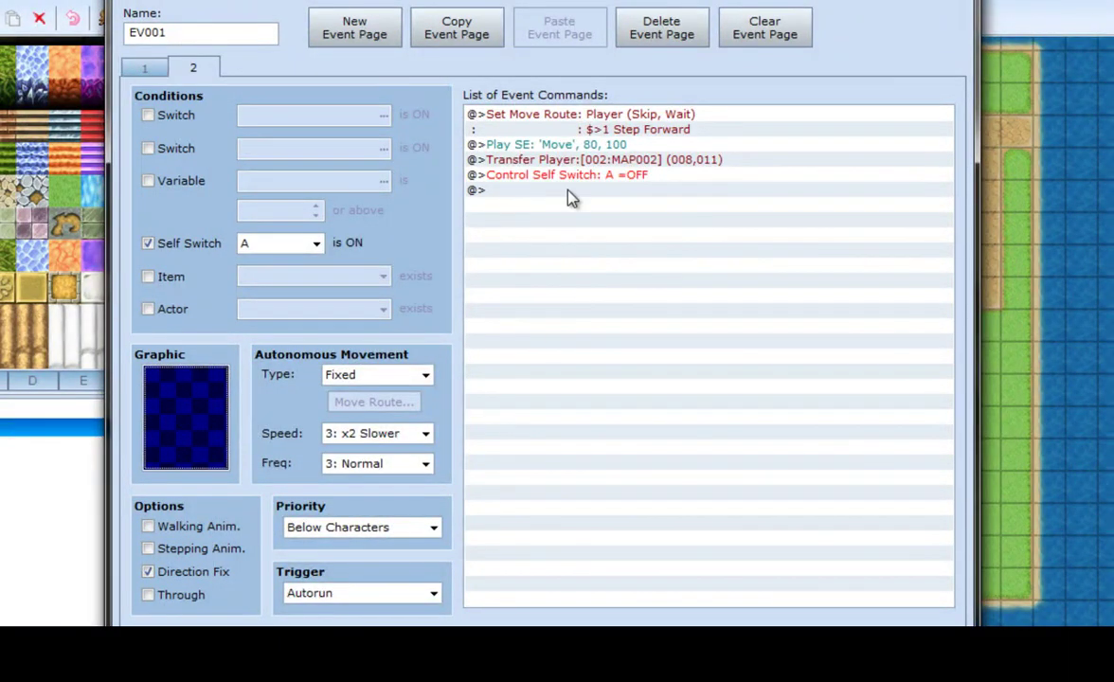